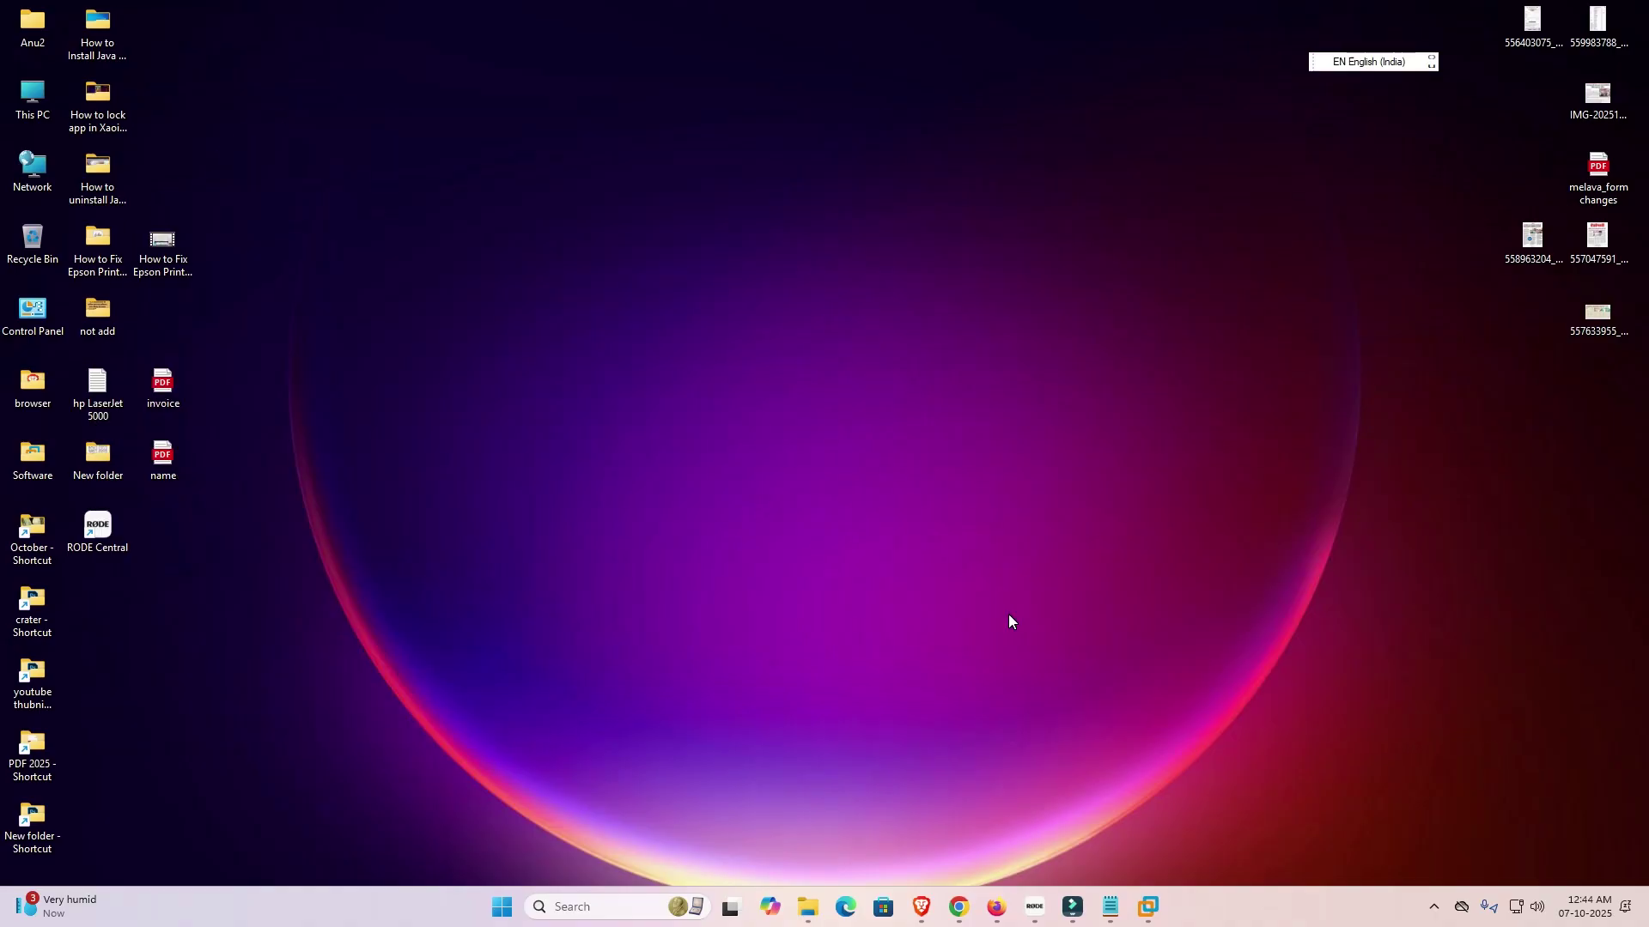
# Rerun the Google search 'Canon PIXMA G3010 driver download' to list Canon India support pages.
pyautogui.click(967, 907)
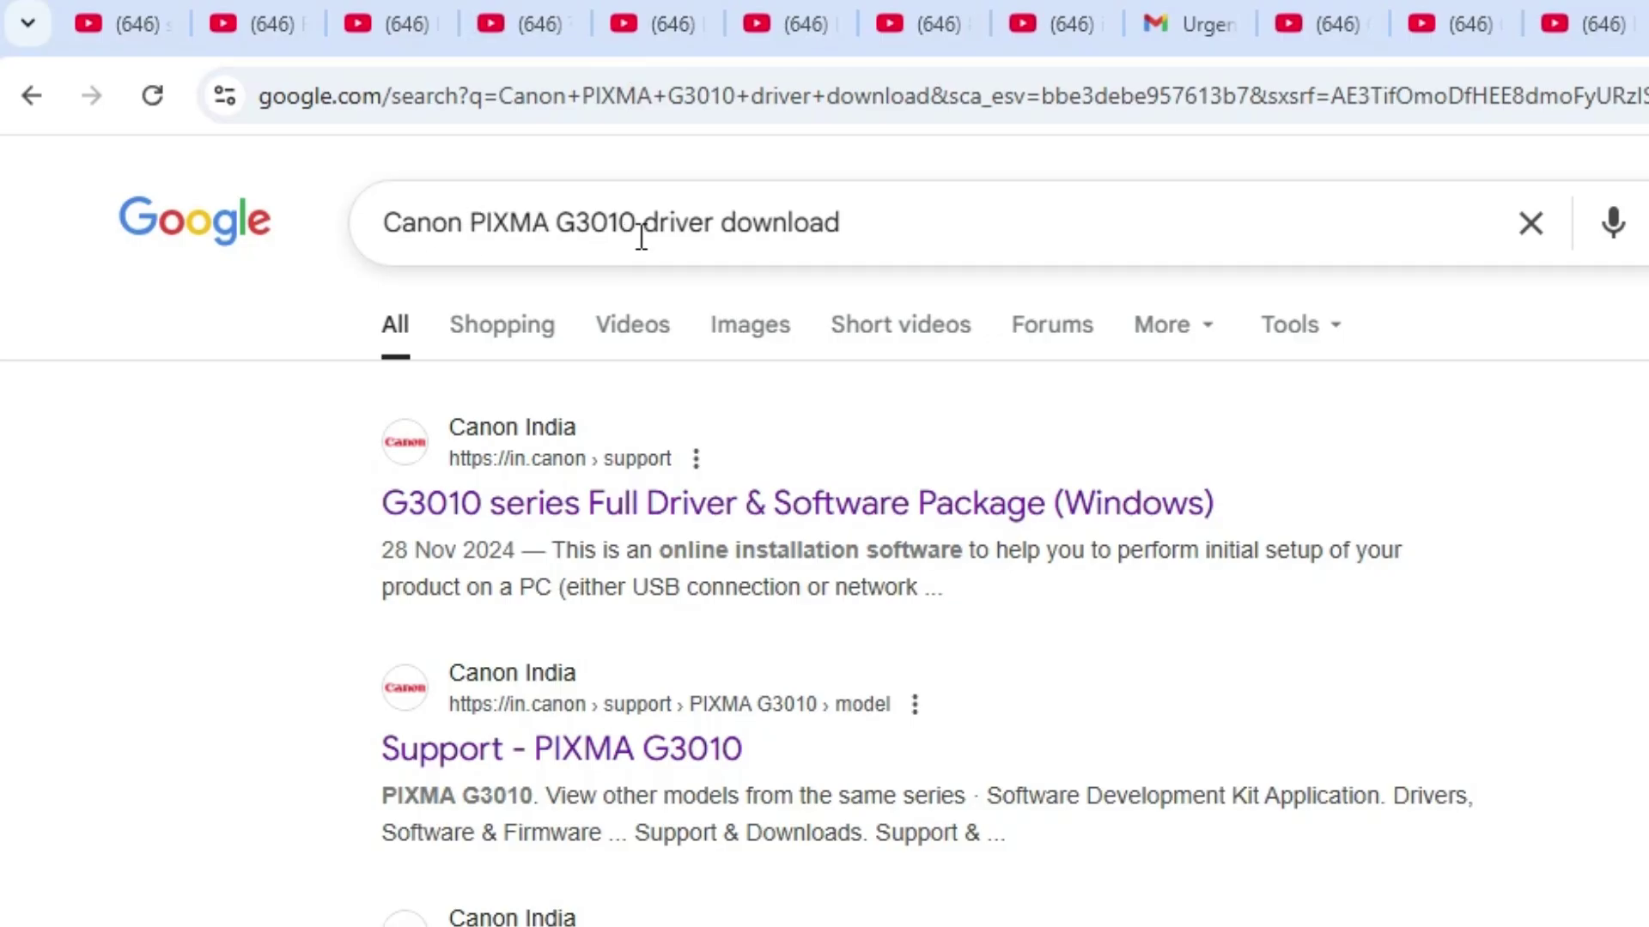
pyautogui.click(873, 229)
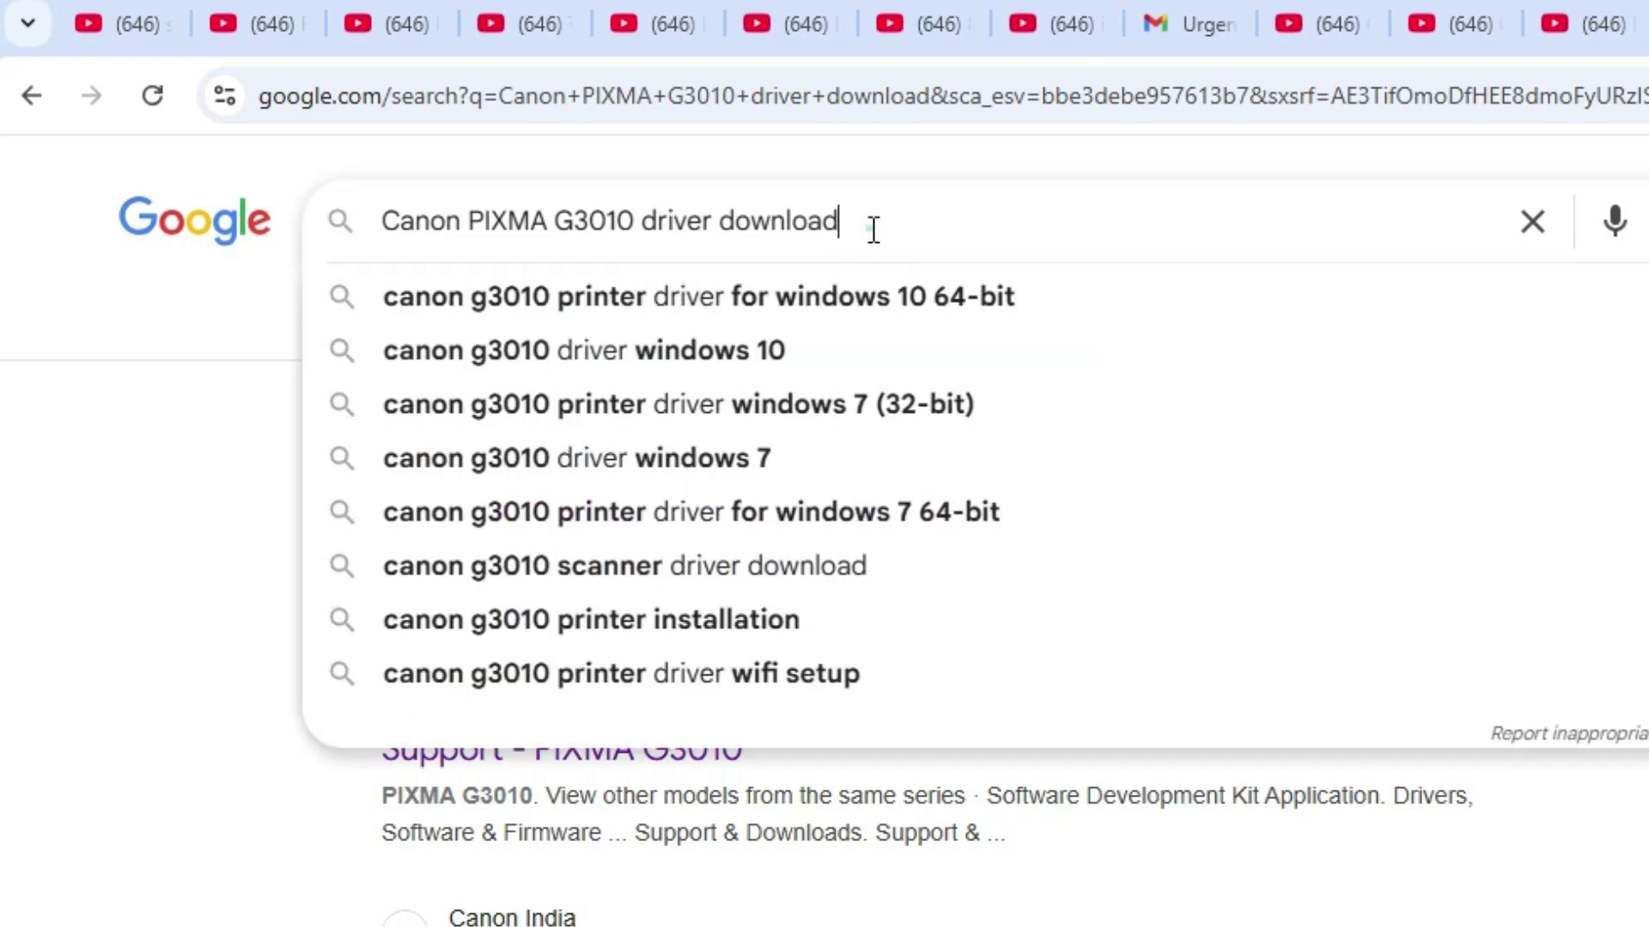
pyautogui.press('Return')
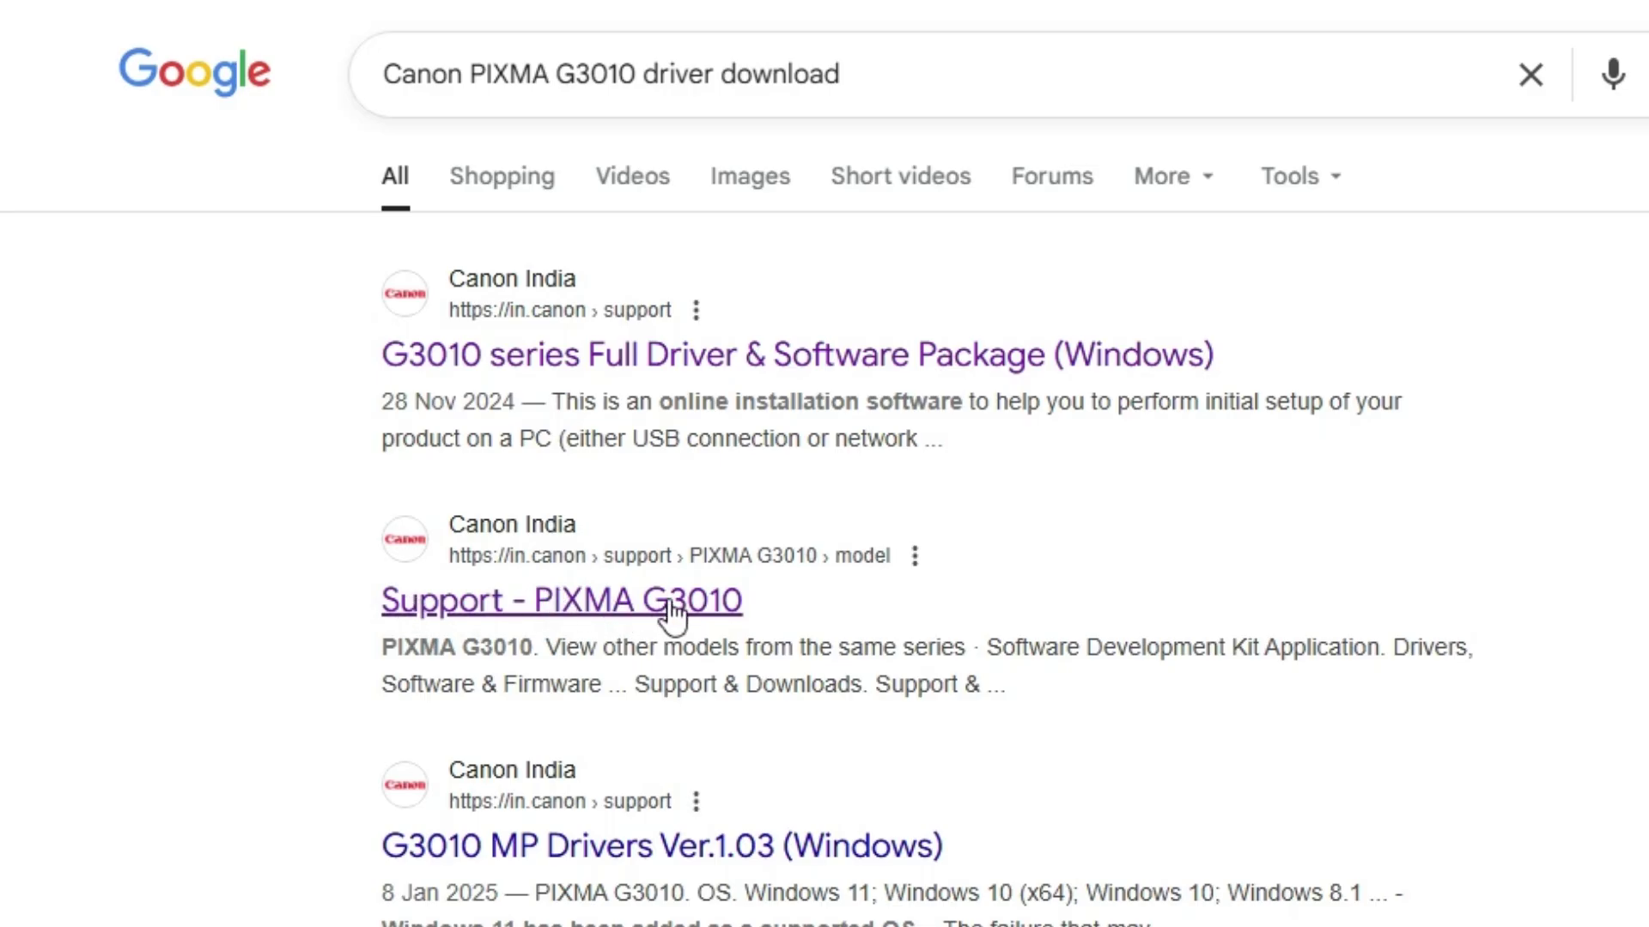
# Open the 'Support - PIXMA G3010' result in a new tab and go to it.
pyautogui.rightClick(623, 606)
pyautogui.click(727, 648)
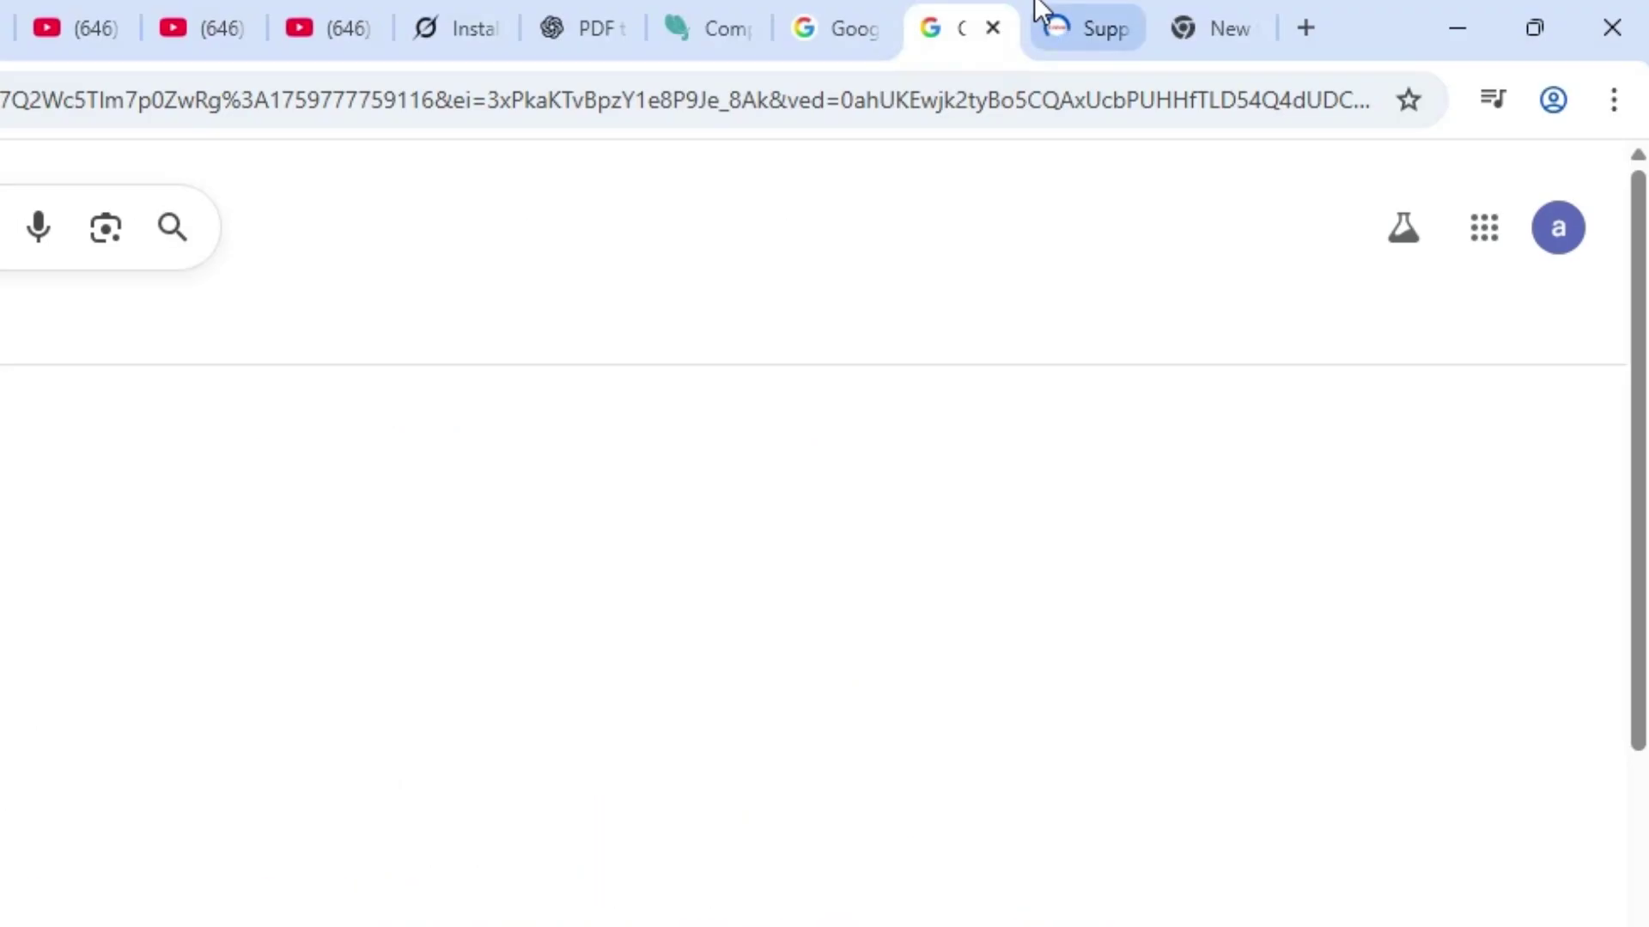
pyautogui.click(1042, 12)
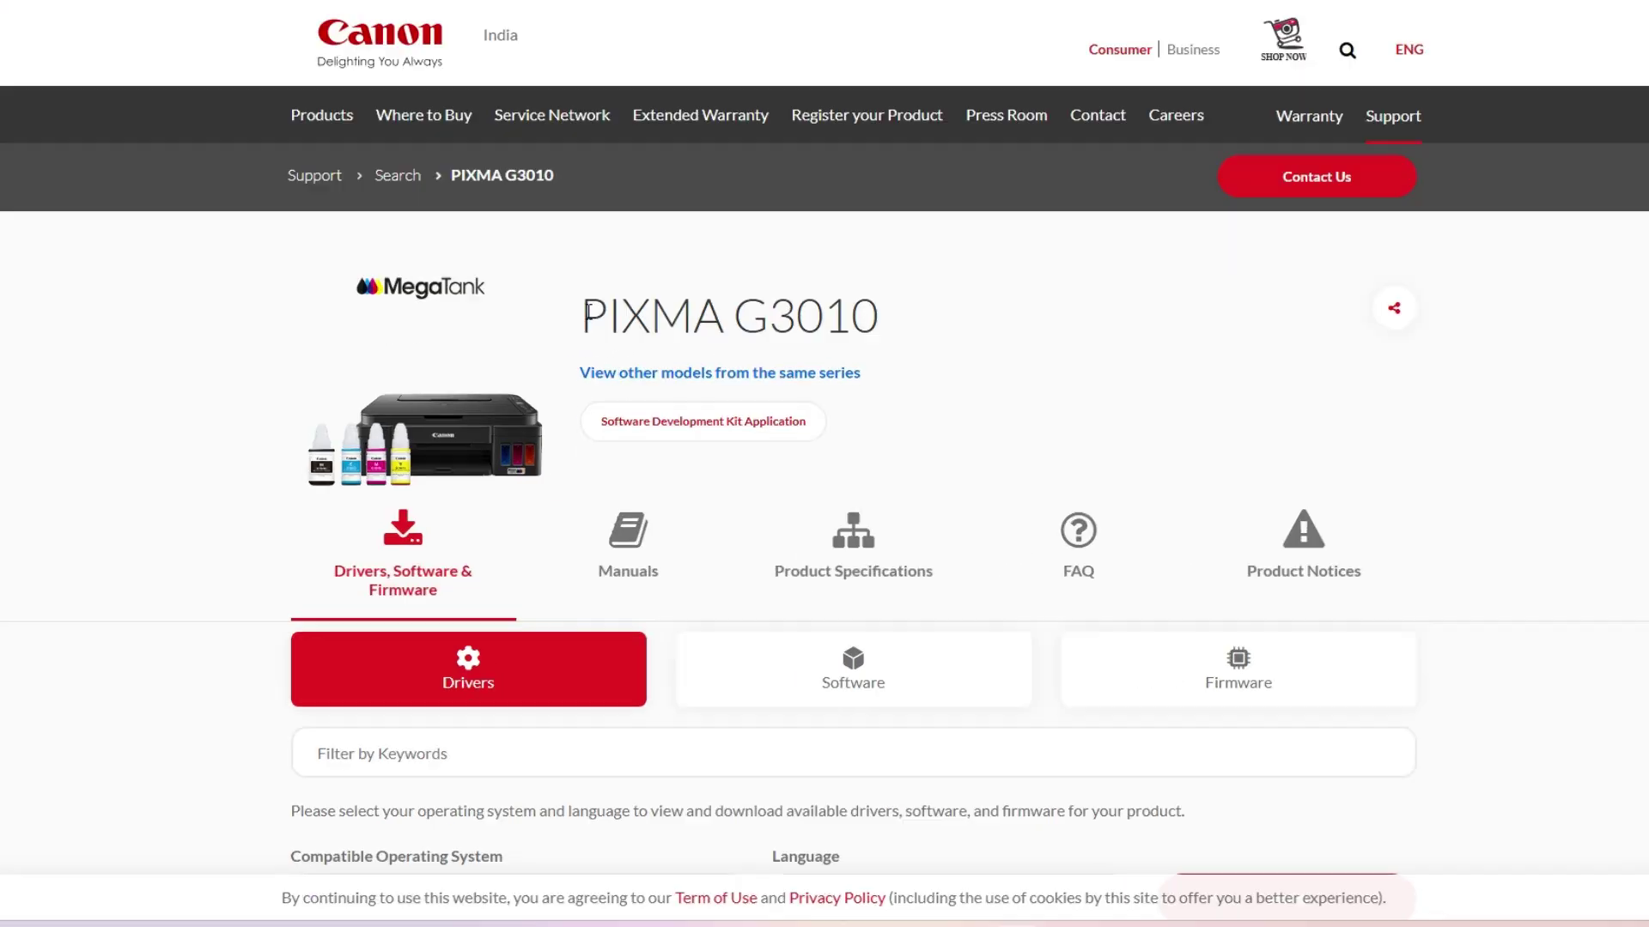
pyautogui.moveTo(576, 360); pyautogui.dragTo(850, 363)
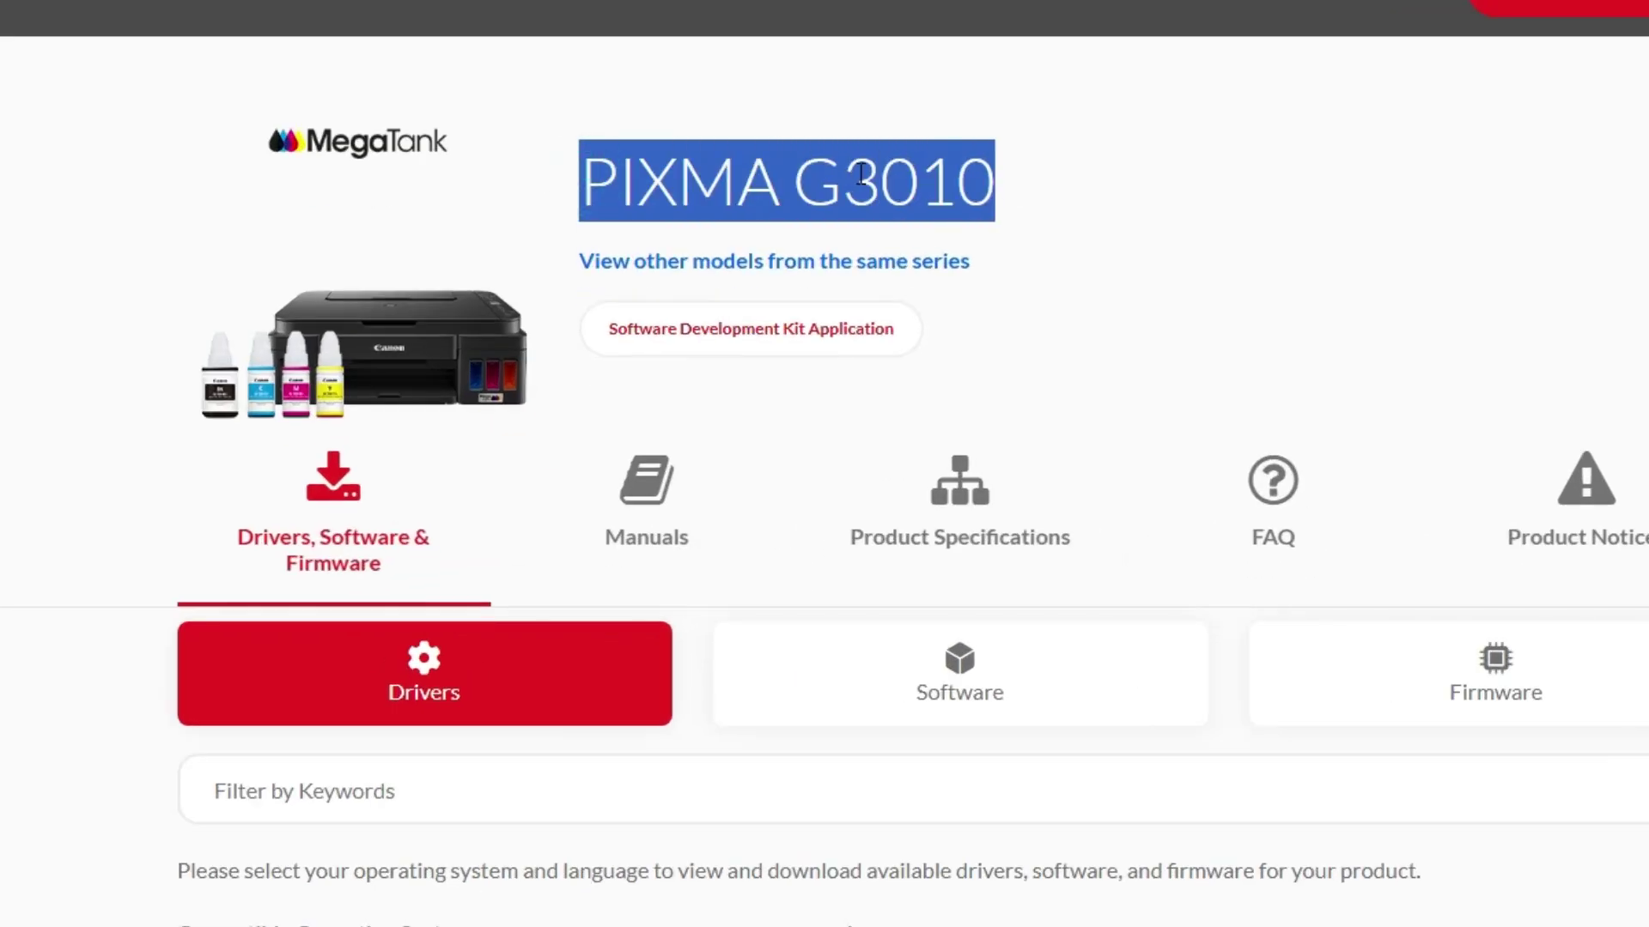
pyautogui.scroll(-5, 950, 172)
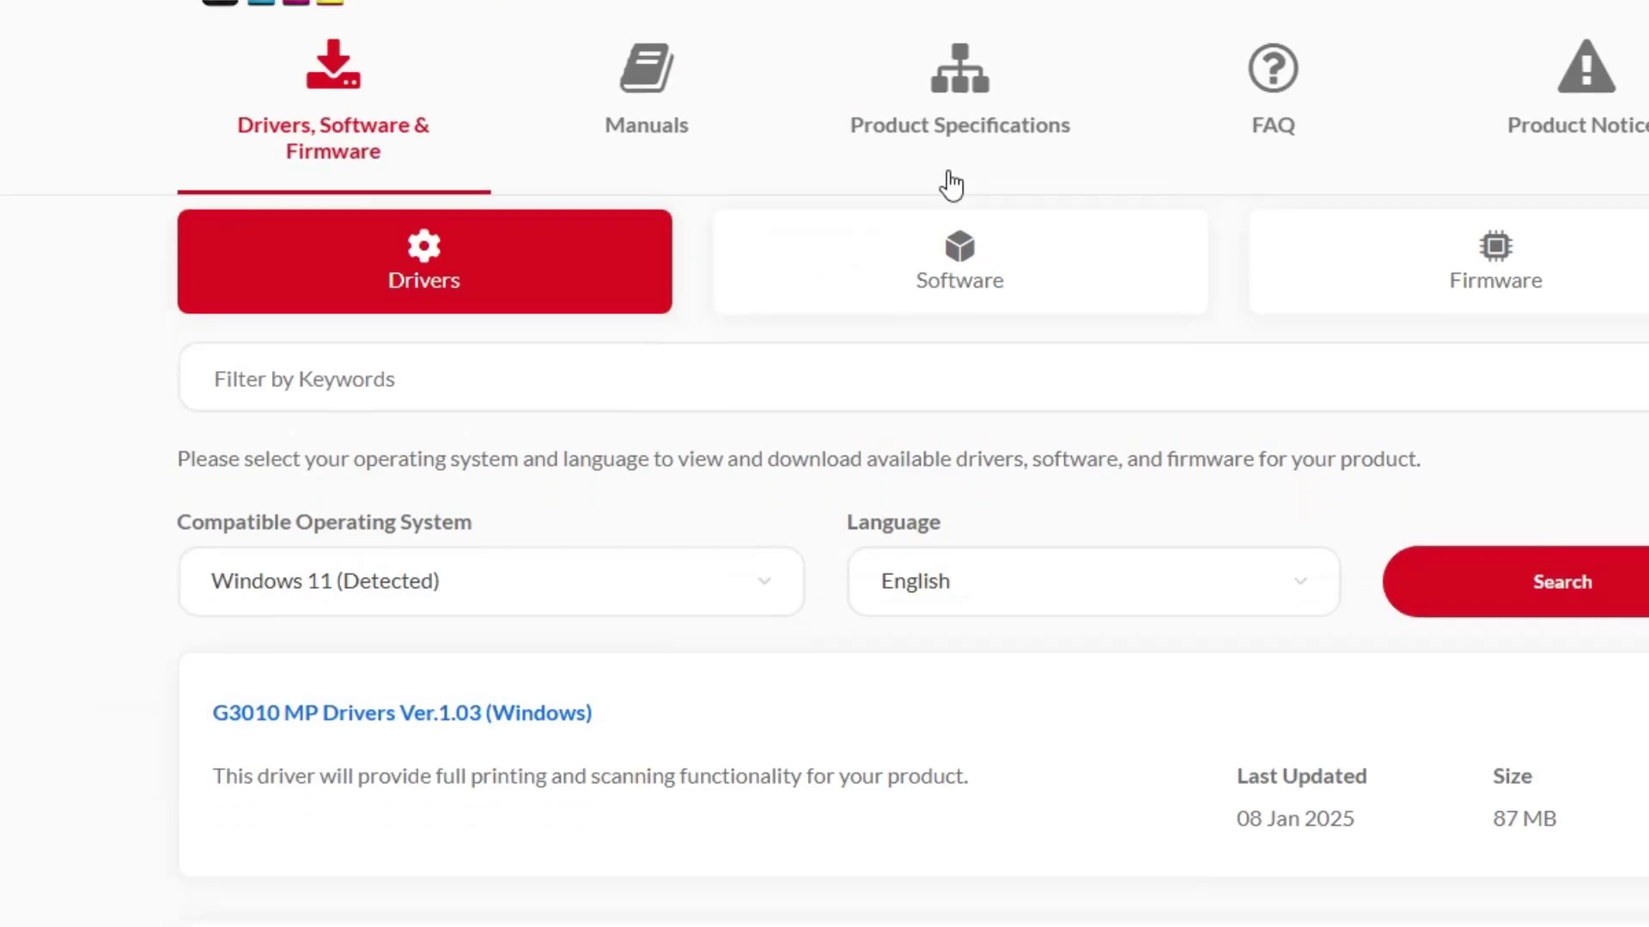
pyautogui.scroll(-1, 945, 169)
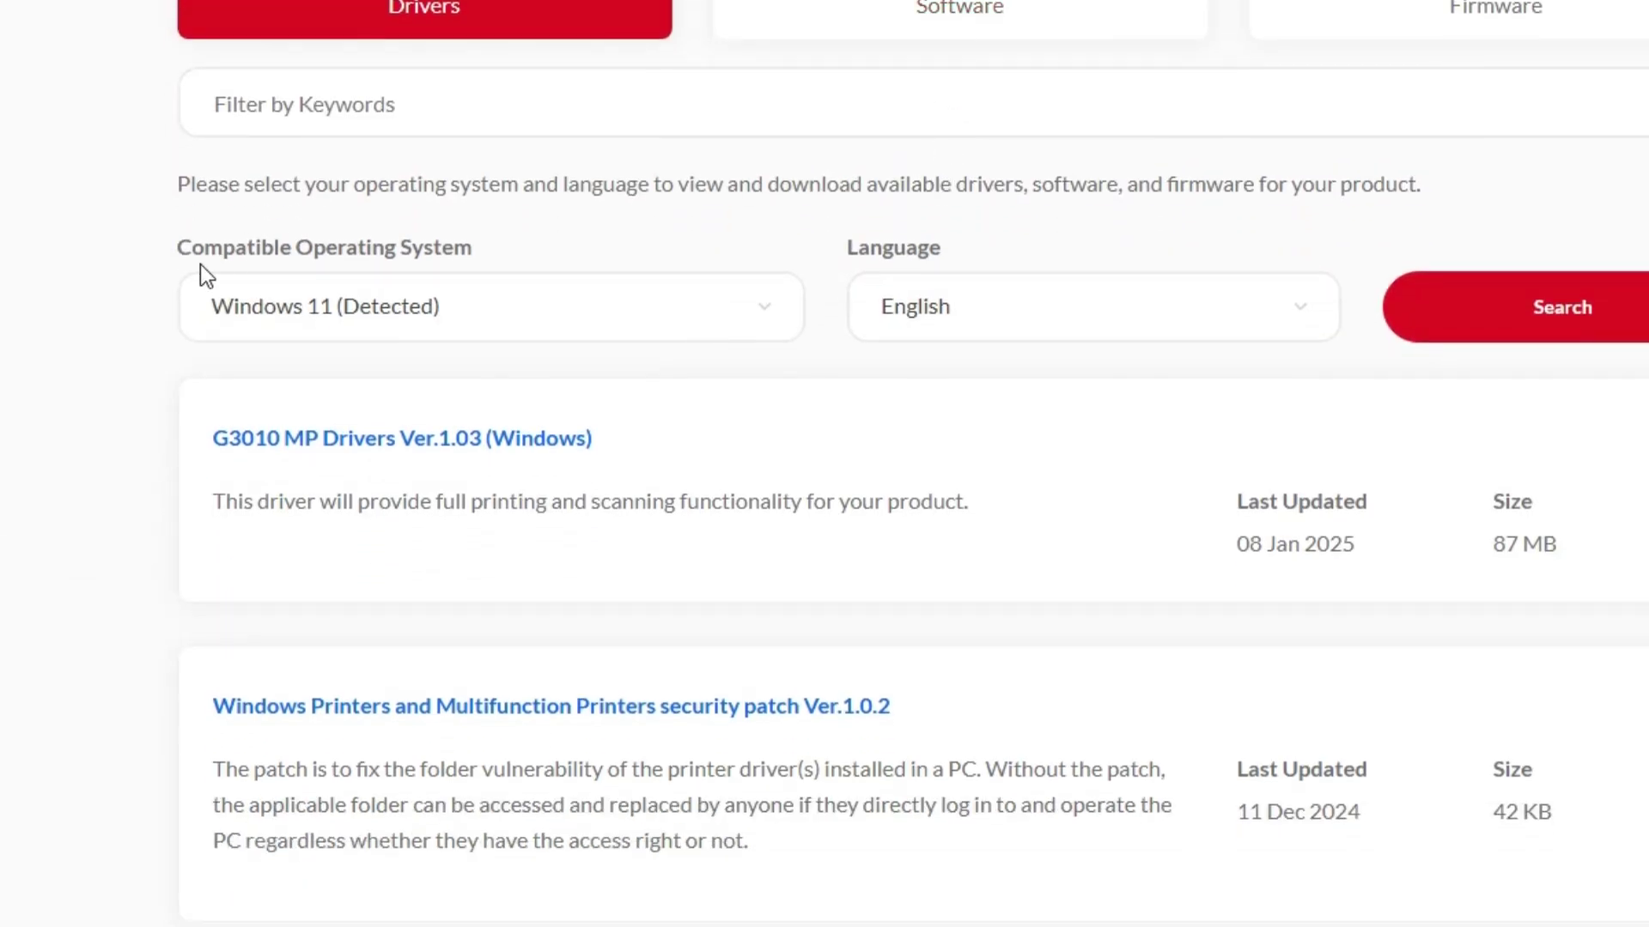
# Download G3010 MP Drivers Ver.1.03 for Windows 11 and show the file in its folder.
pyautogui.click(352, 328)
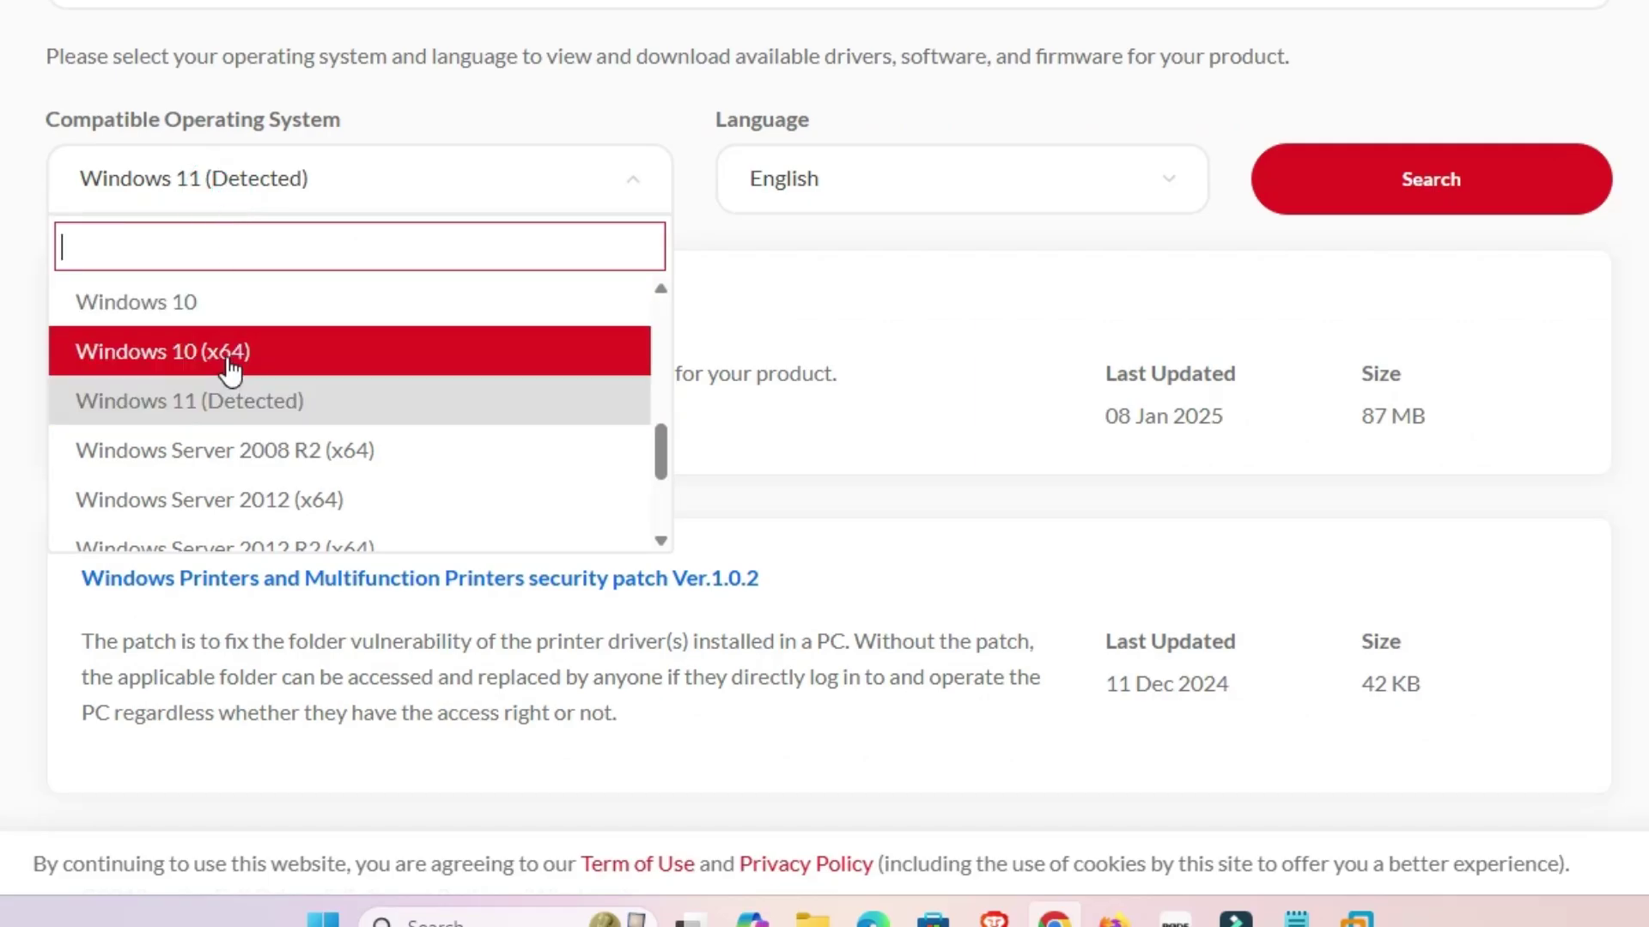
pyautogui.click(300, 425)
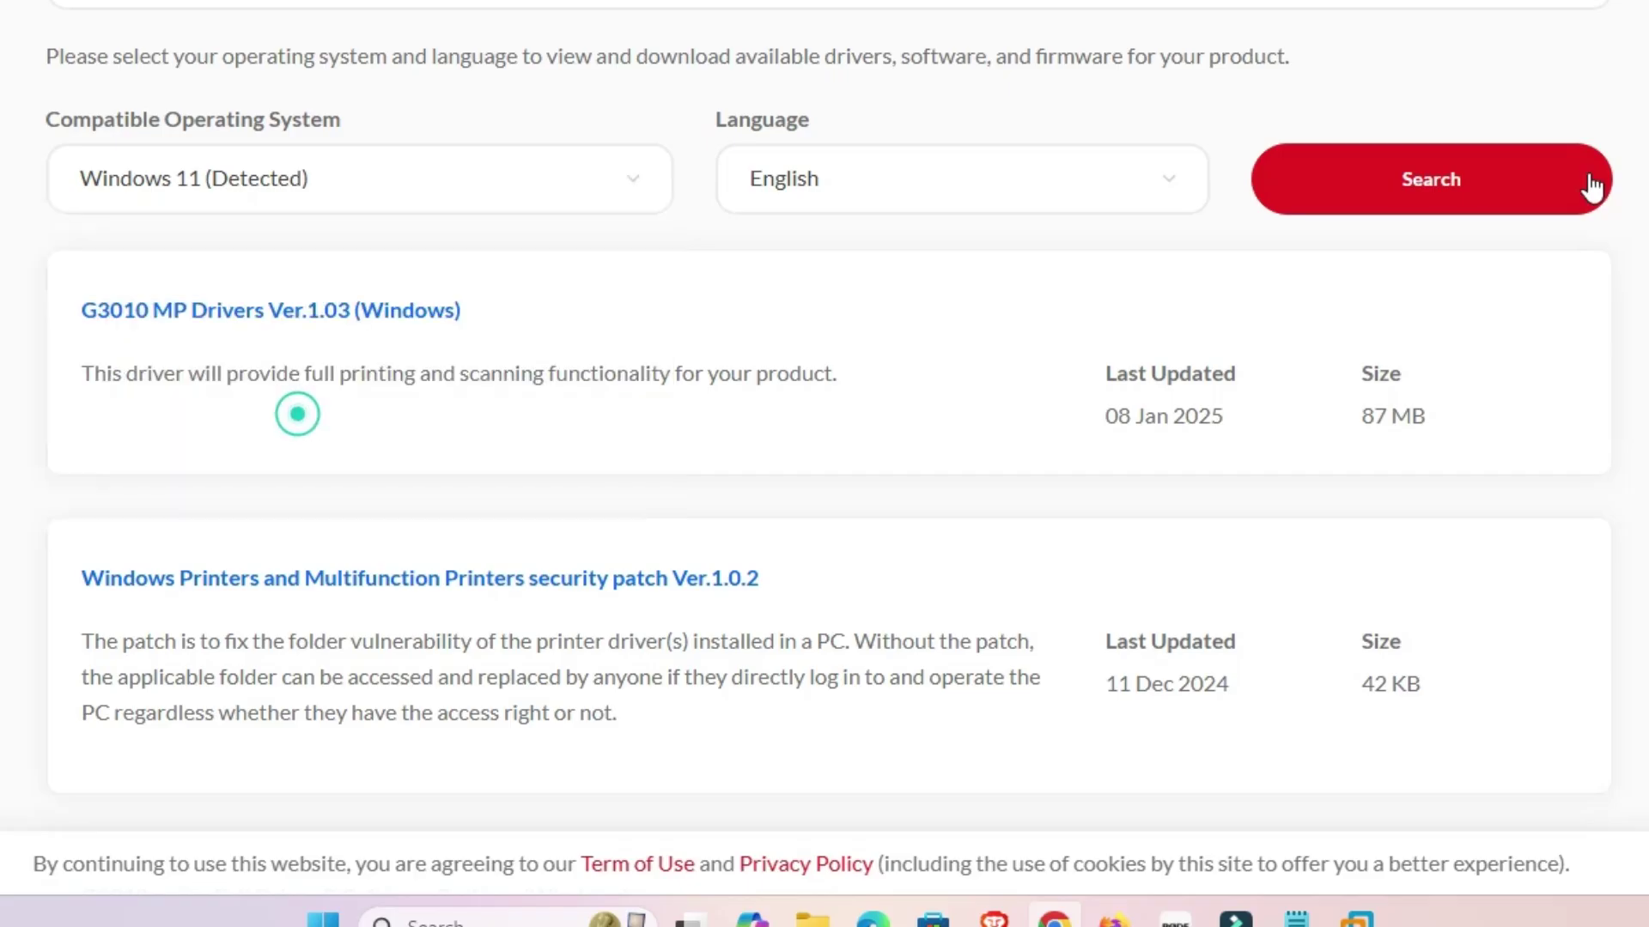
pyautogui.click(1568, 184)
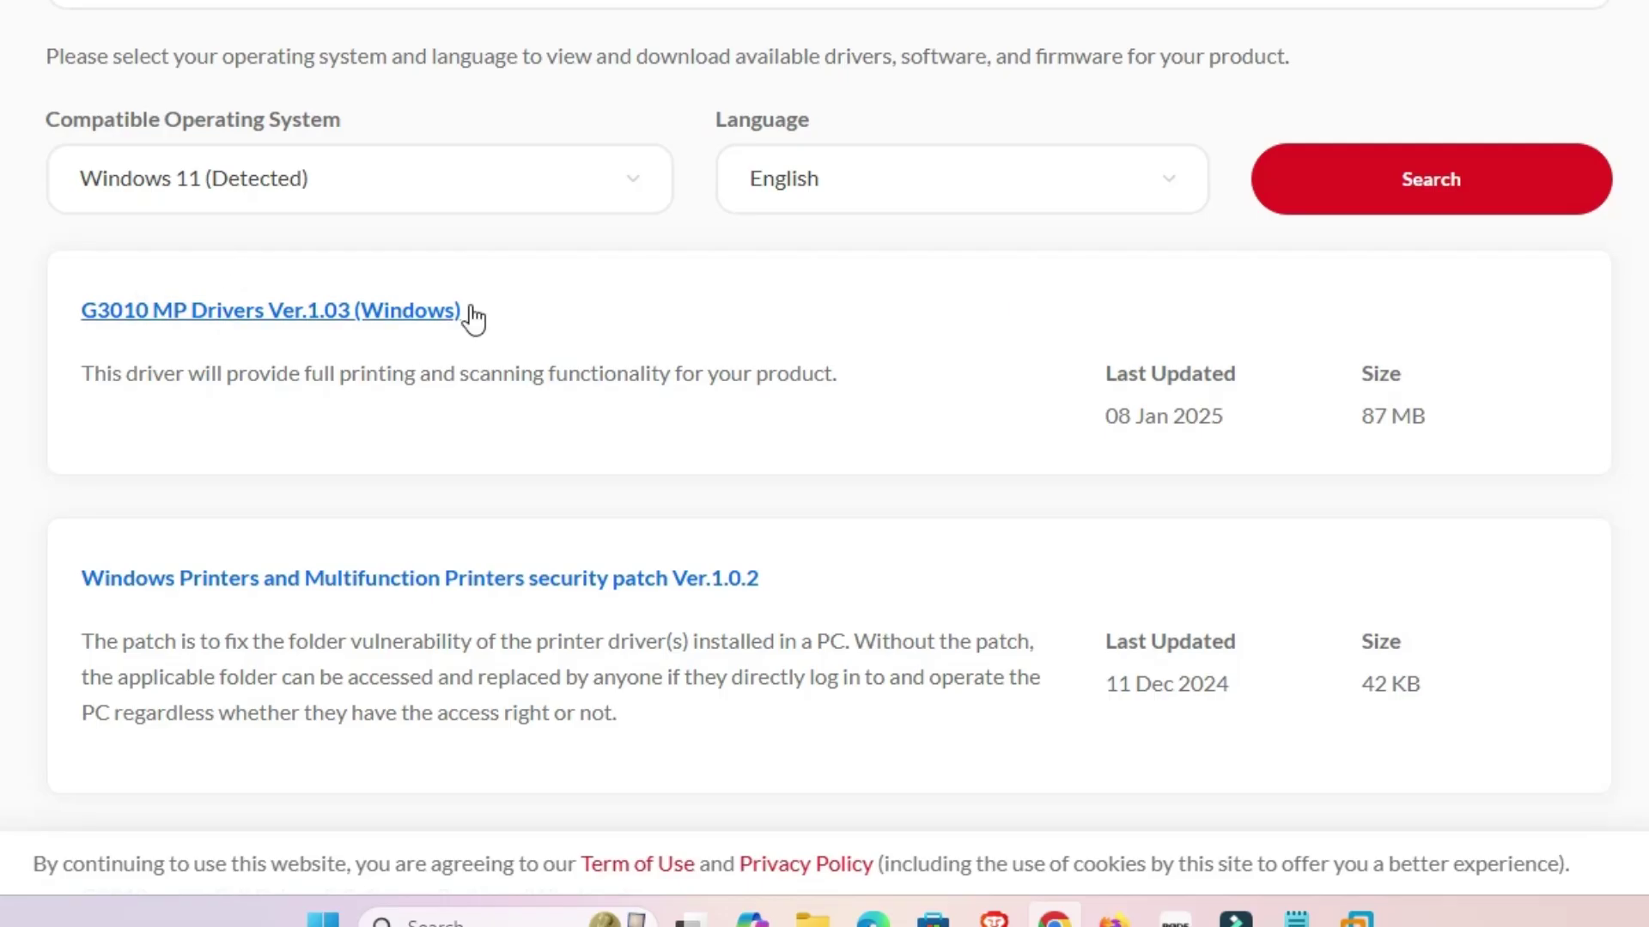
pyautogui.click(272, 314)
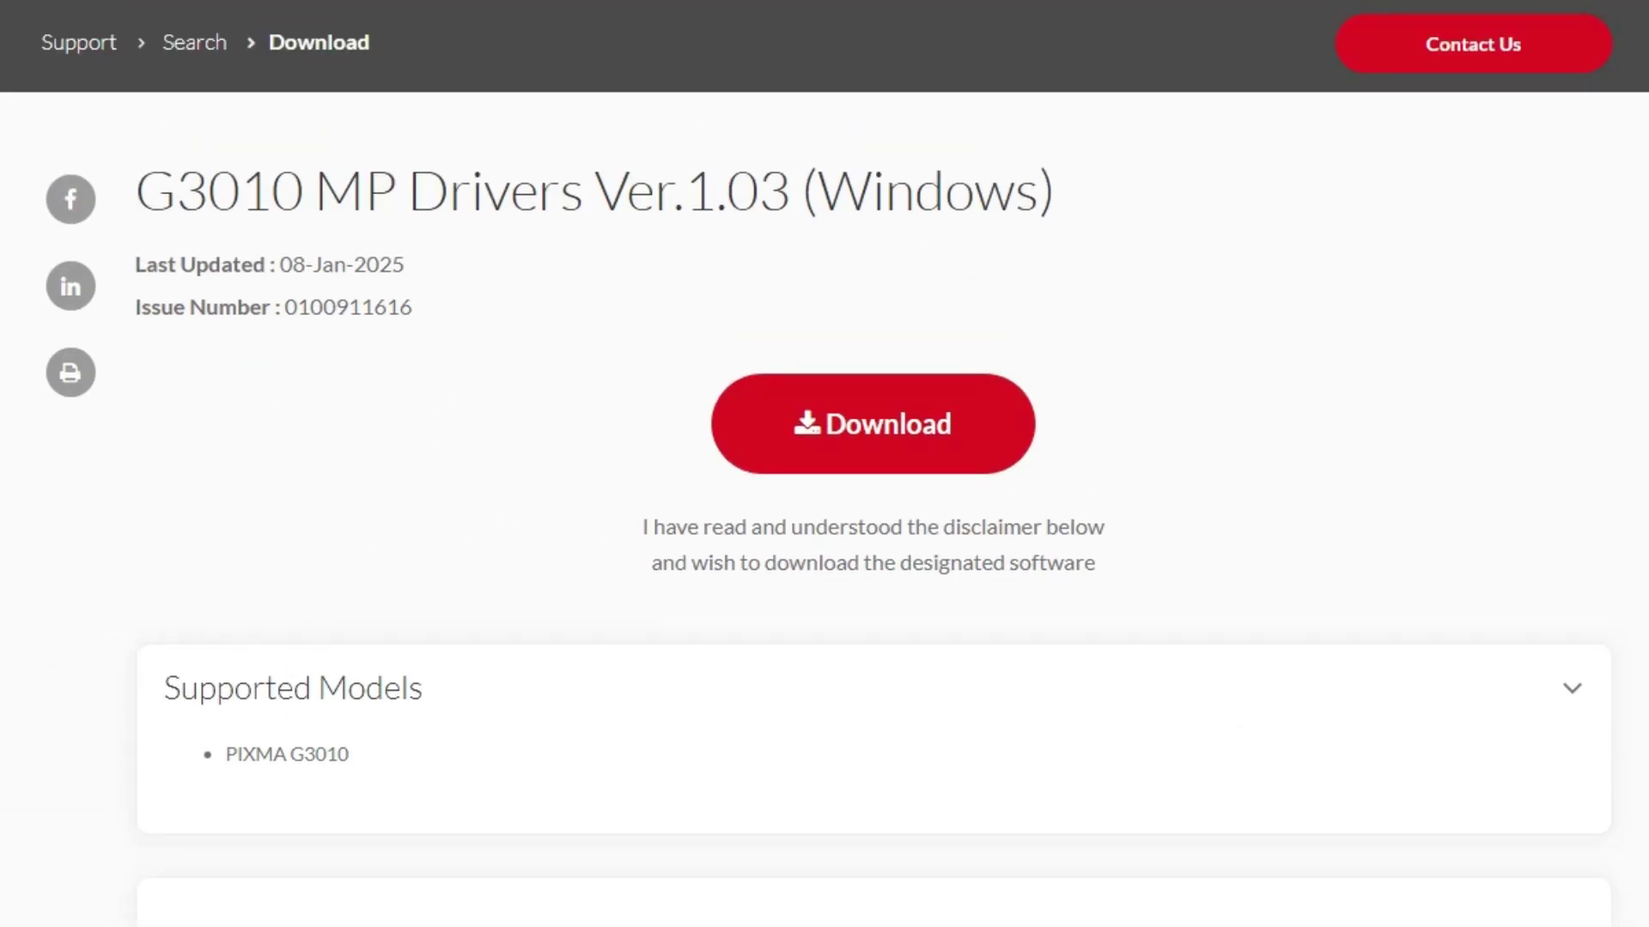
pyautogui.click(844, 432)
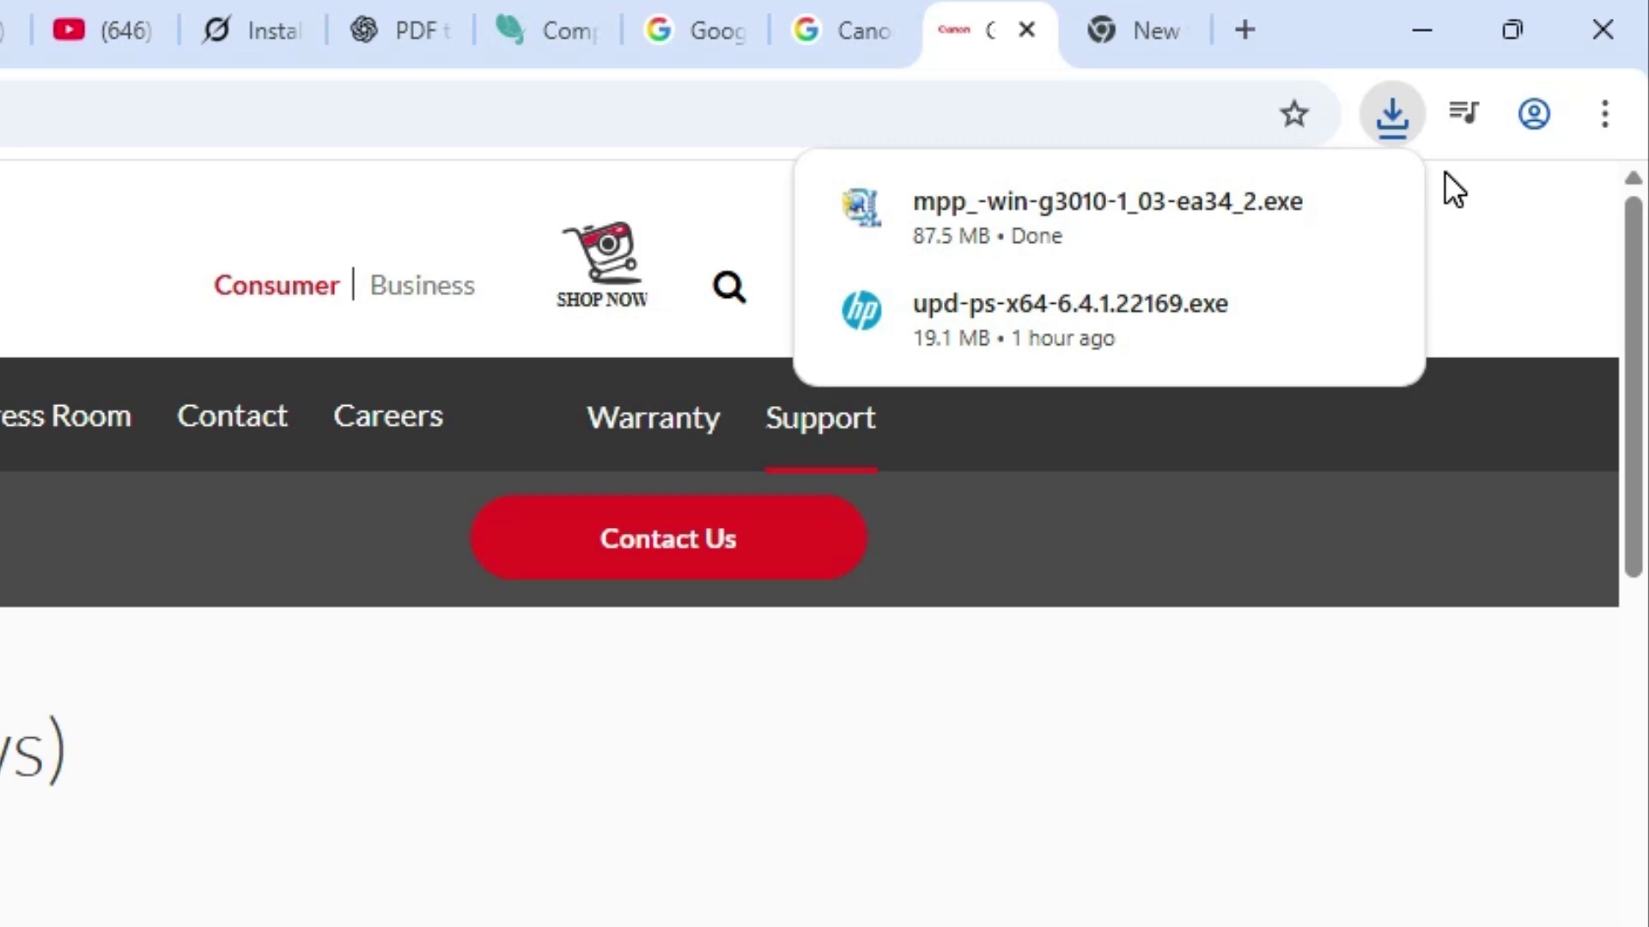
pyautogui.moveTo(1359, 213)
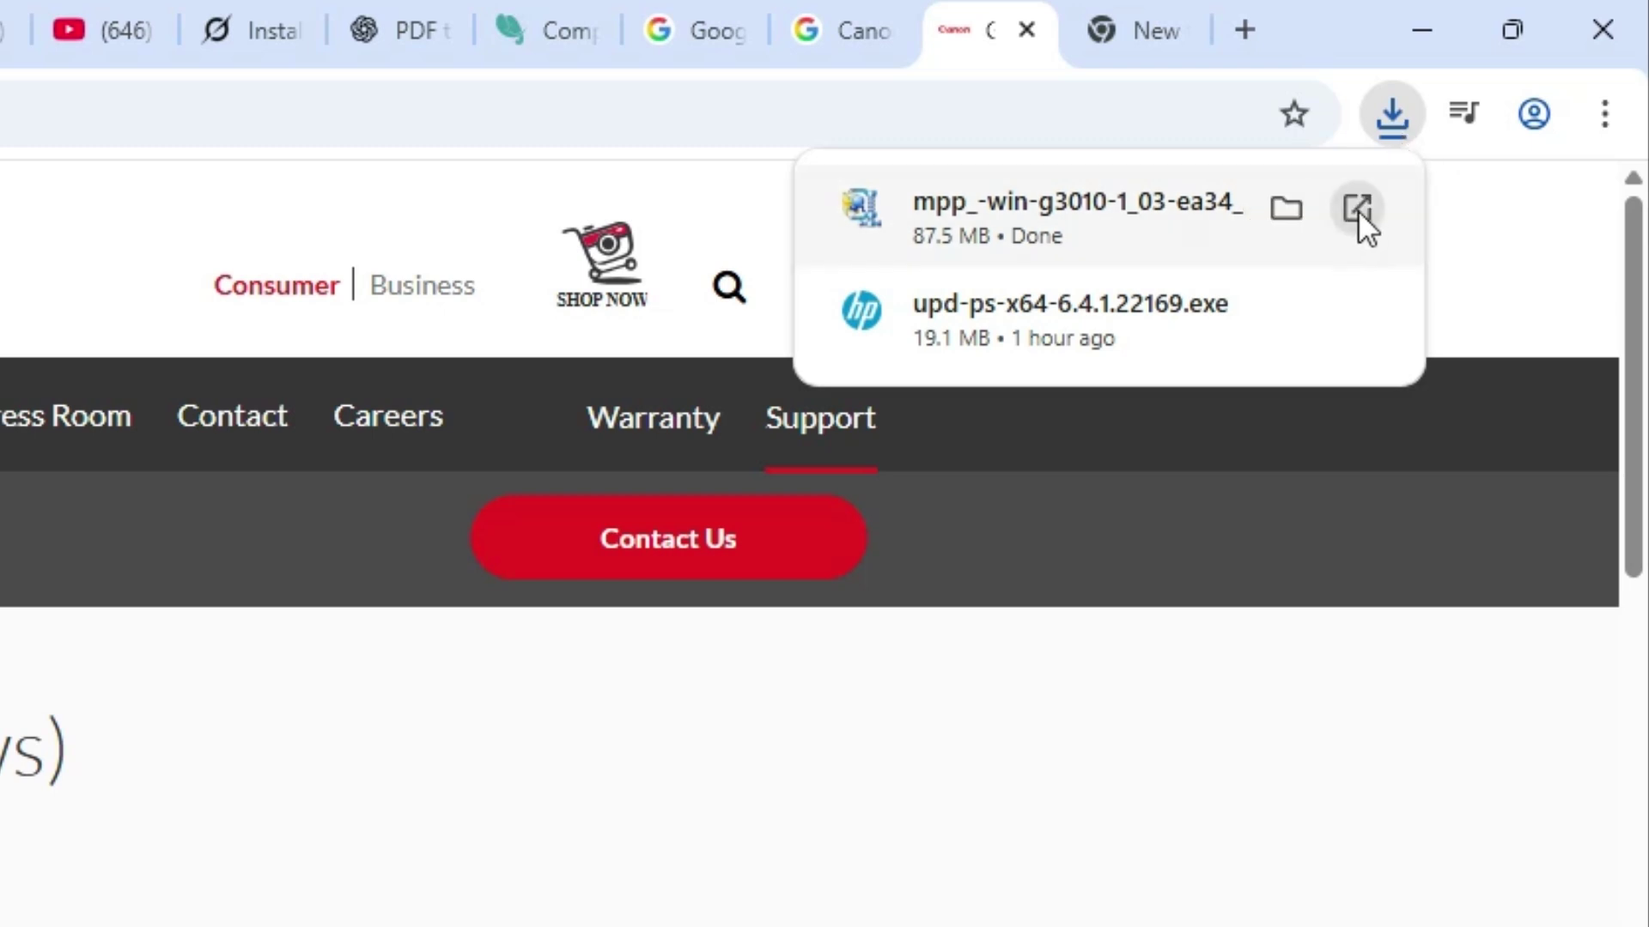
pyautogui.click(1295, 208)
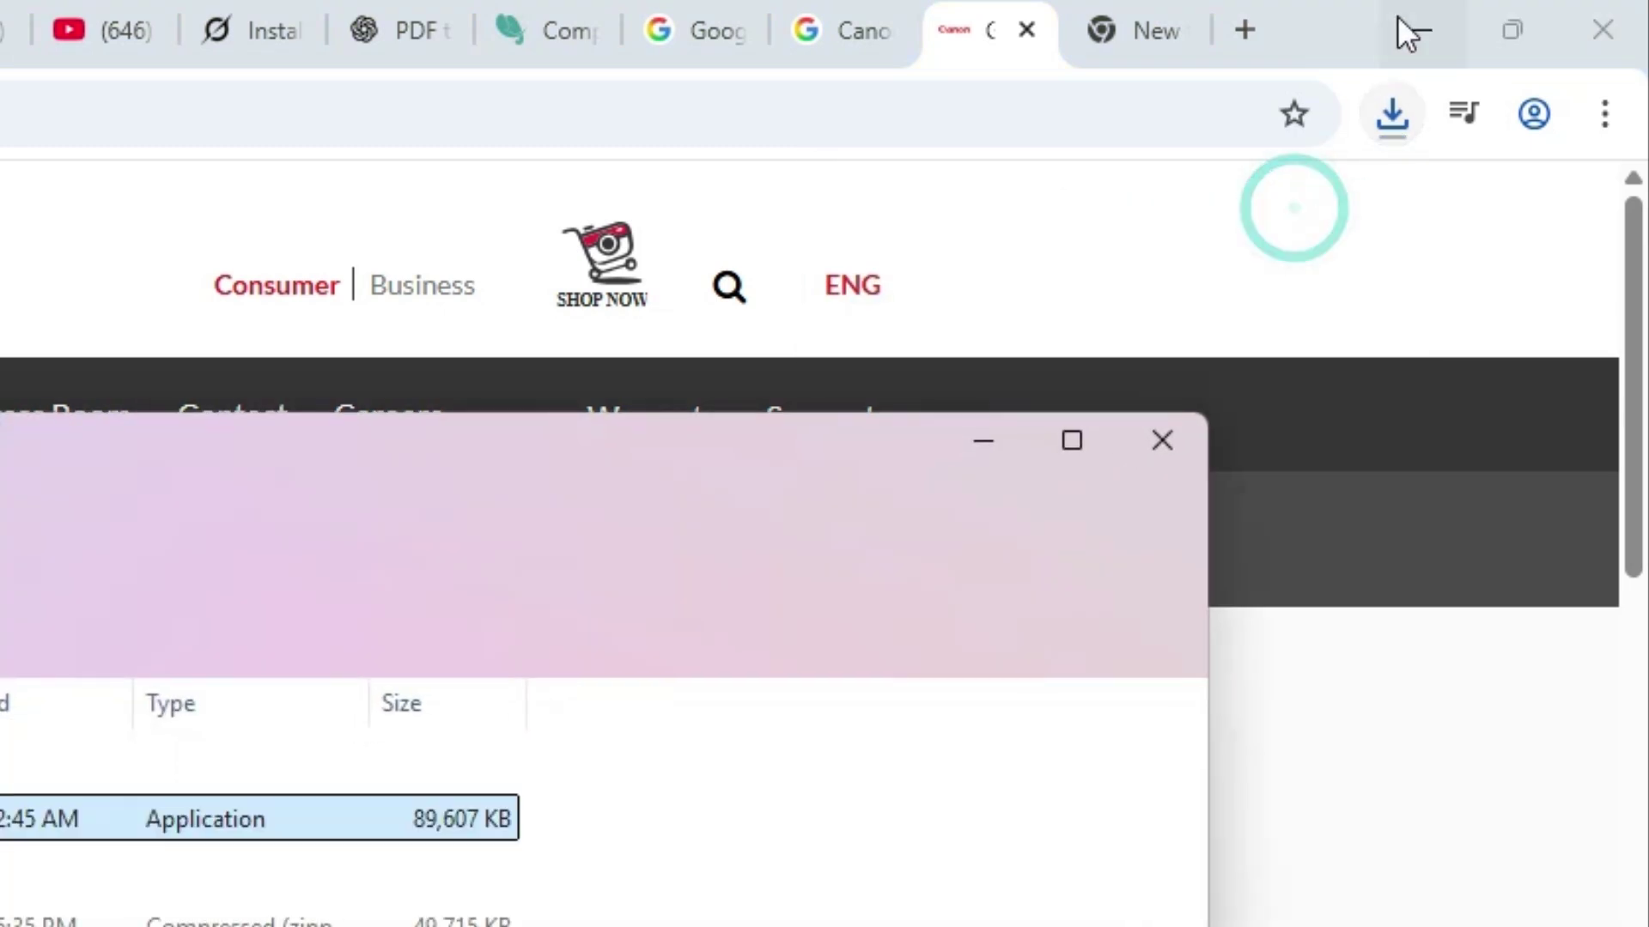
# Drag mpp_-win-g3010-1_03-ea34_2 from the Downloads folder onto the desktop.
pyautogui.click(1422, 30)
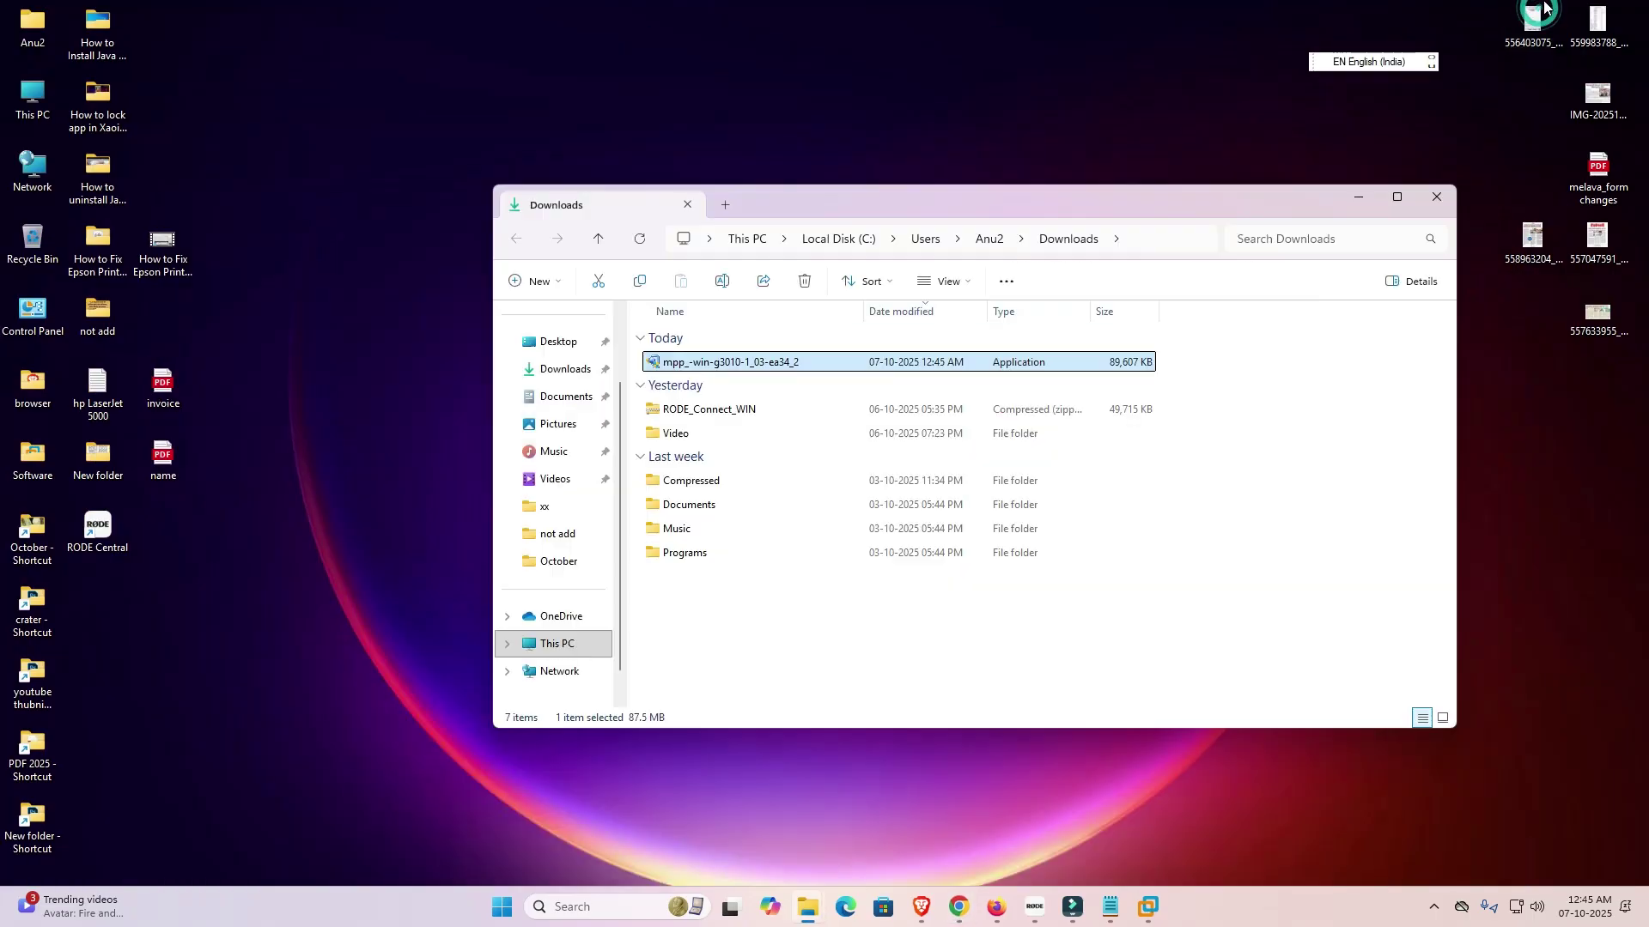
pyautogui.moveTo(692, 362); pyautogui.dragTo(361, 602)
pyautogui.moveTo(462, 659); pyautogui.dragTo(460, 579)
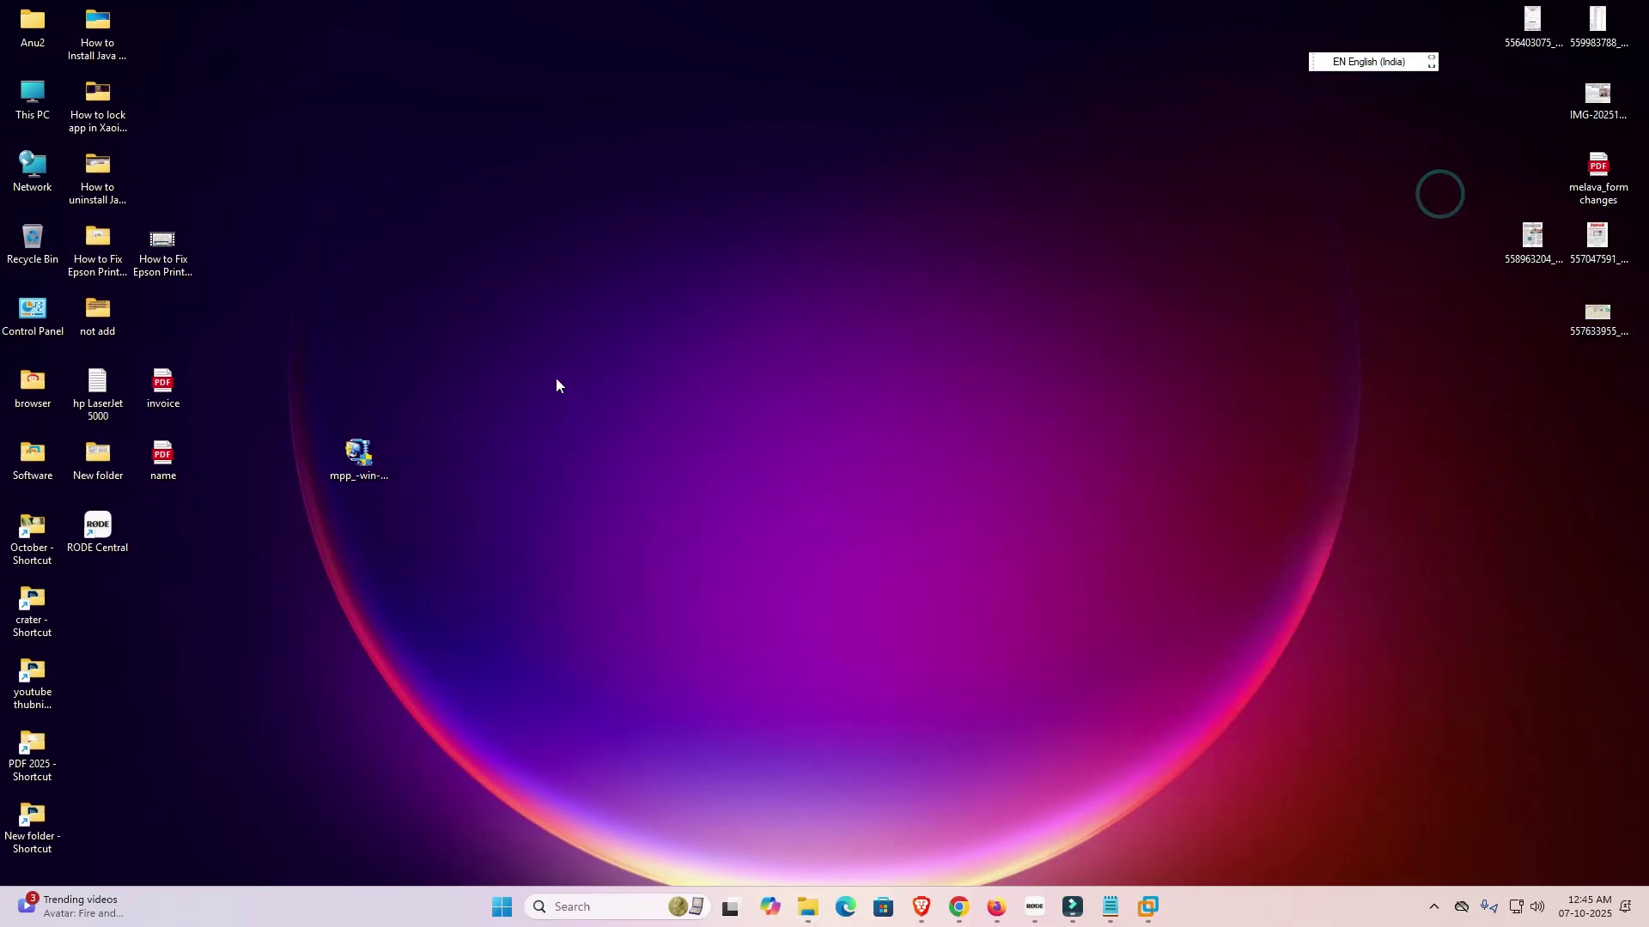
pyautogui.moveTo(552, 376); pyautogui.dragTo(214, 571)
pyautogui.moveTo(445, 574); pyautogui.dragTo(447, 572)
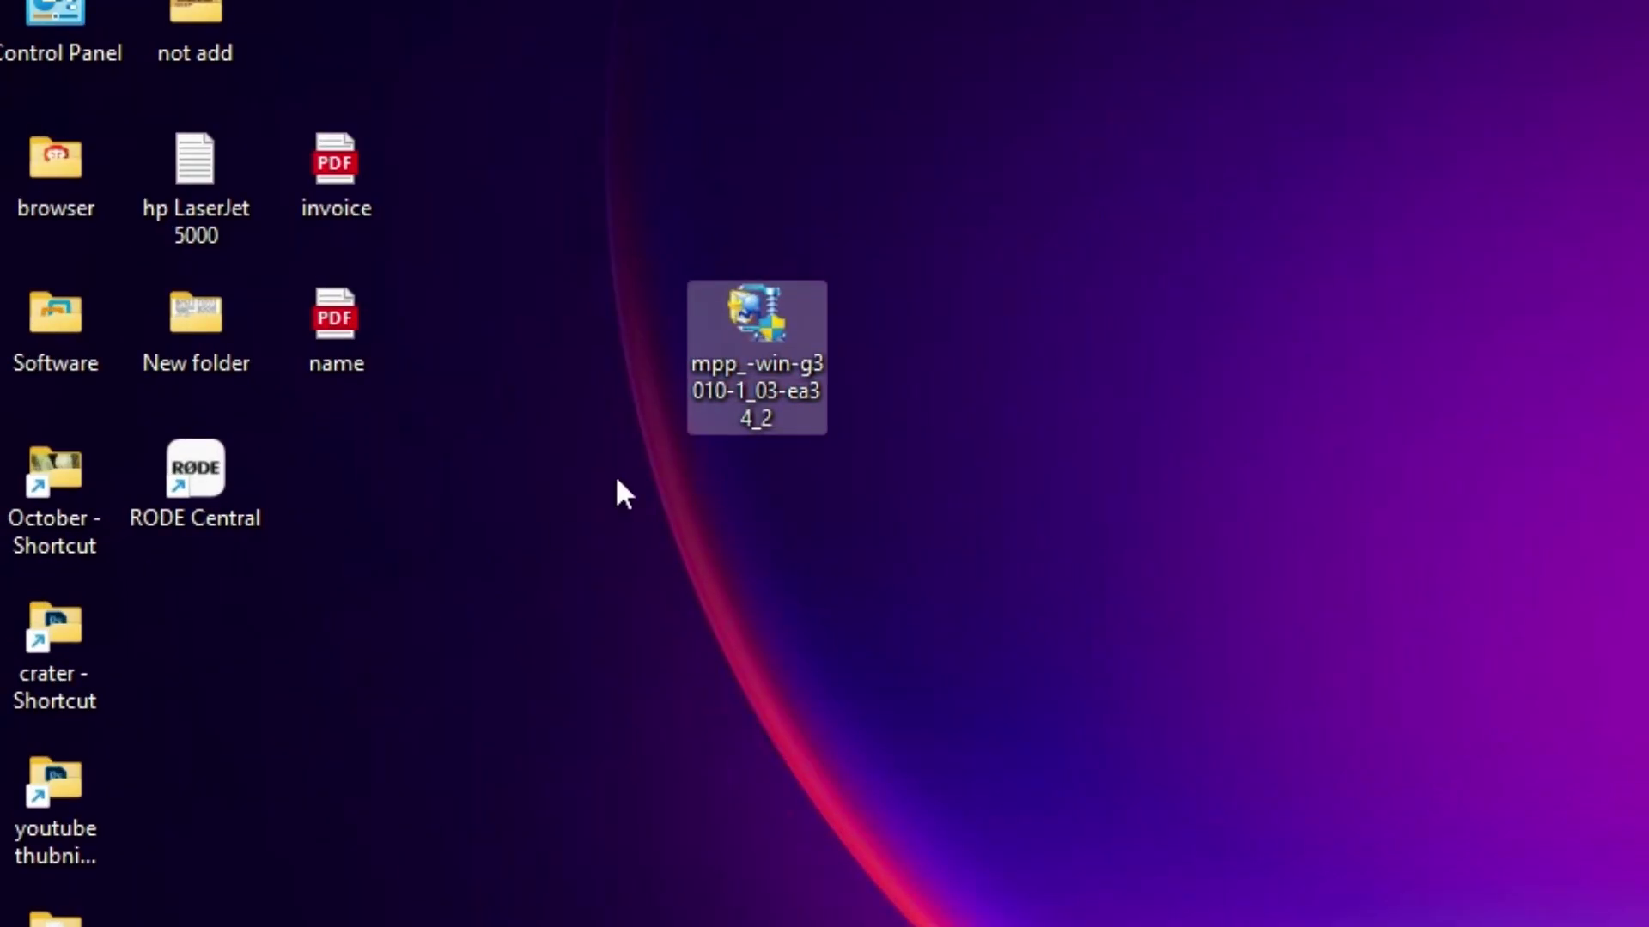
pyautogui.moveTo(692, 416)
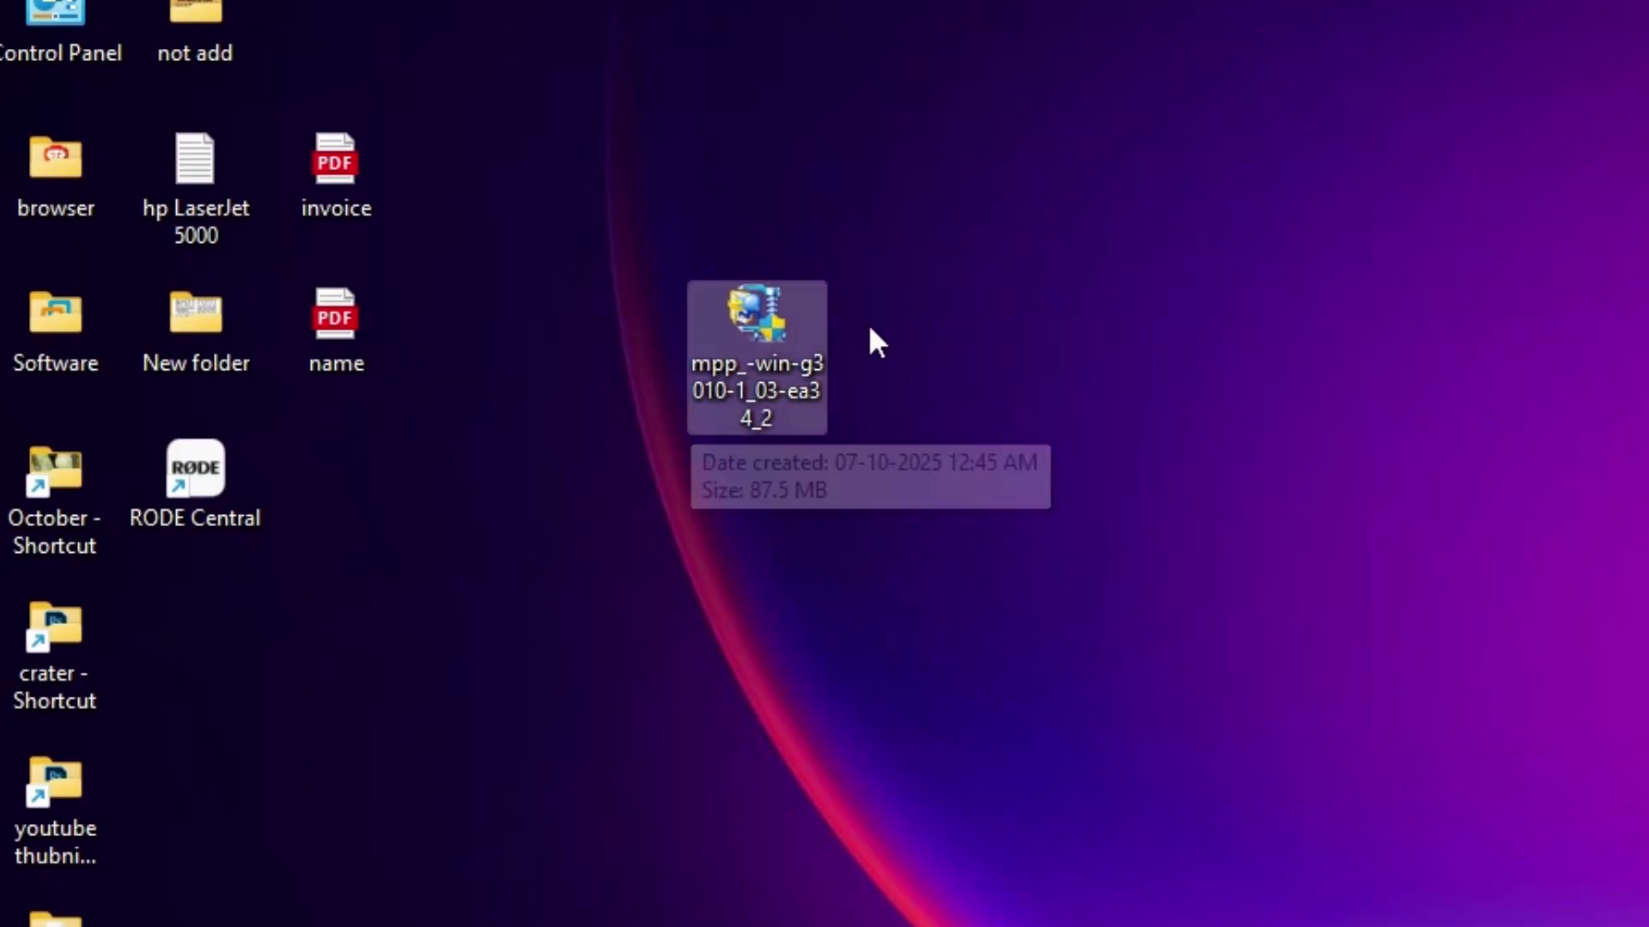
pyautogui.moveTo(833, 348)
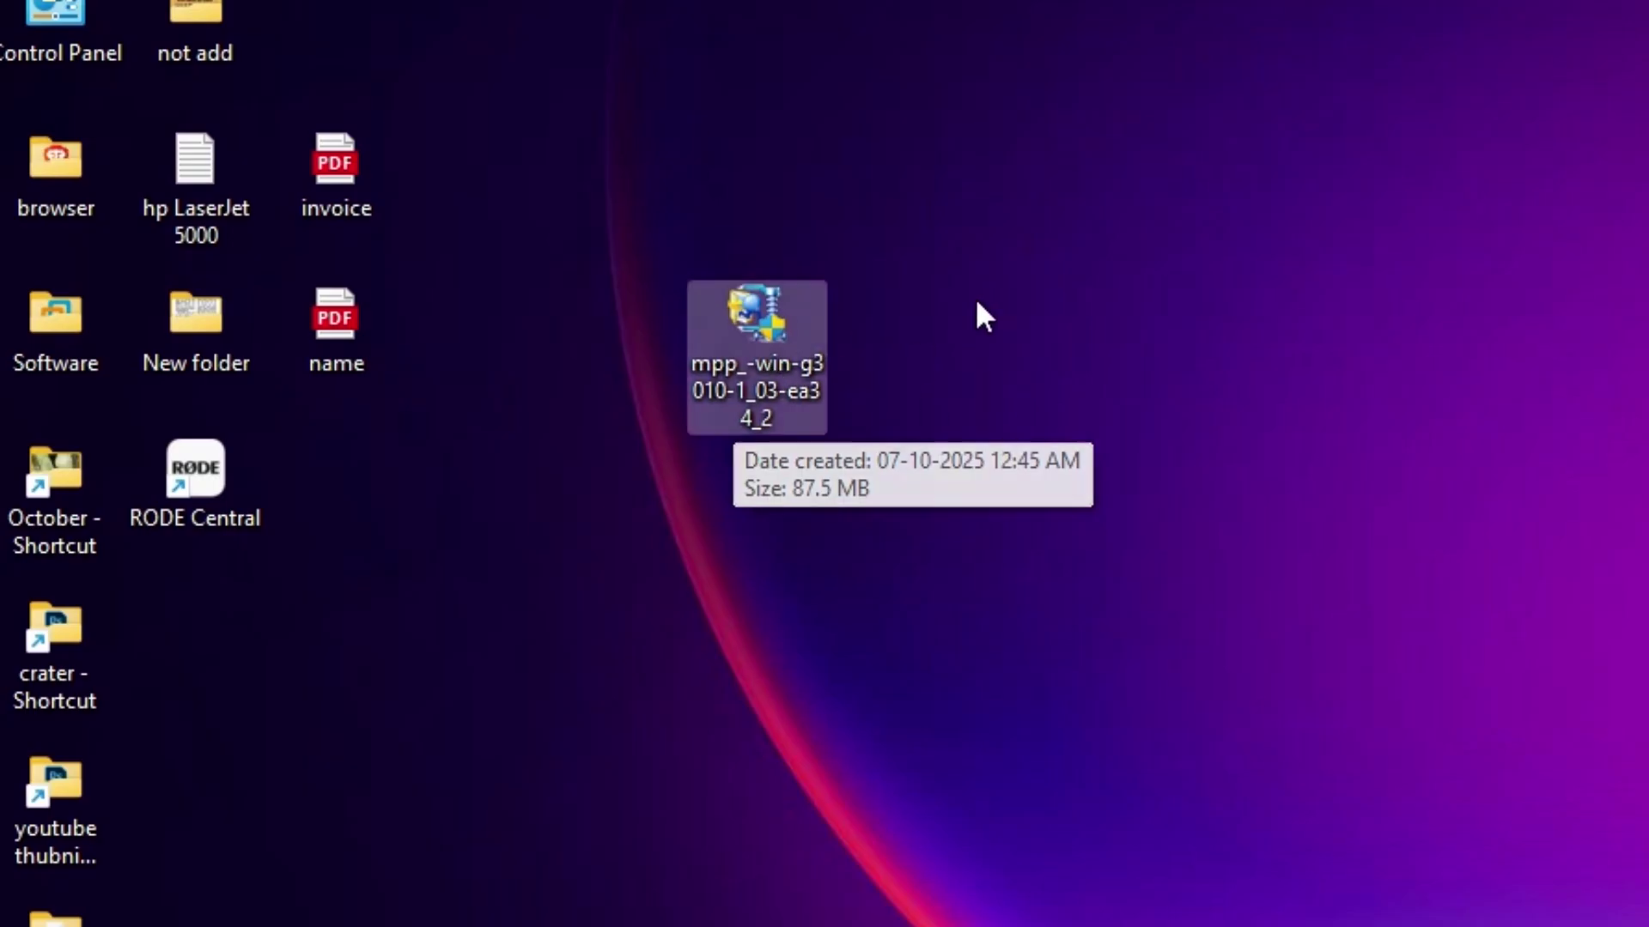
# Extract mpp_-win-g3010-1_03-ea34_2 with WinRAR into a same-named desktop folder and position it.
pyautogui.rightClick(769, 313)
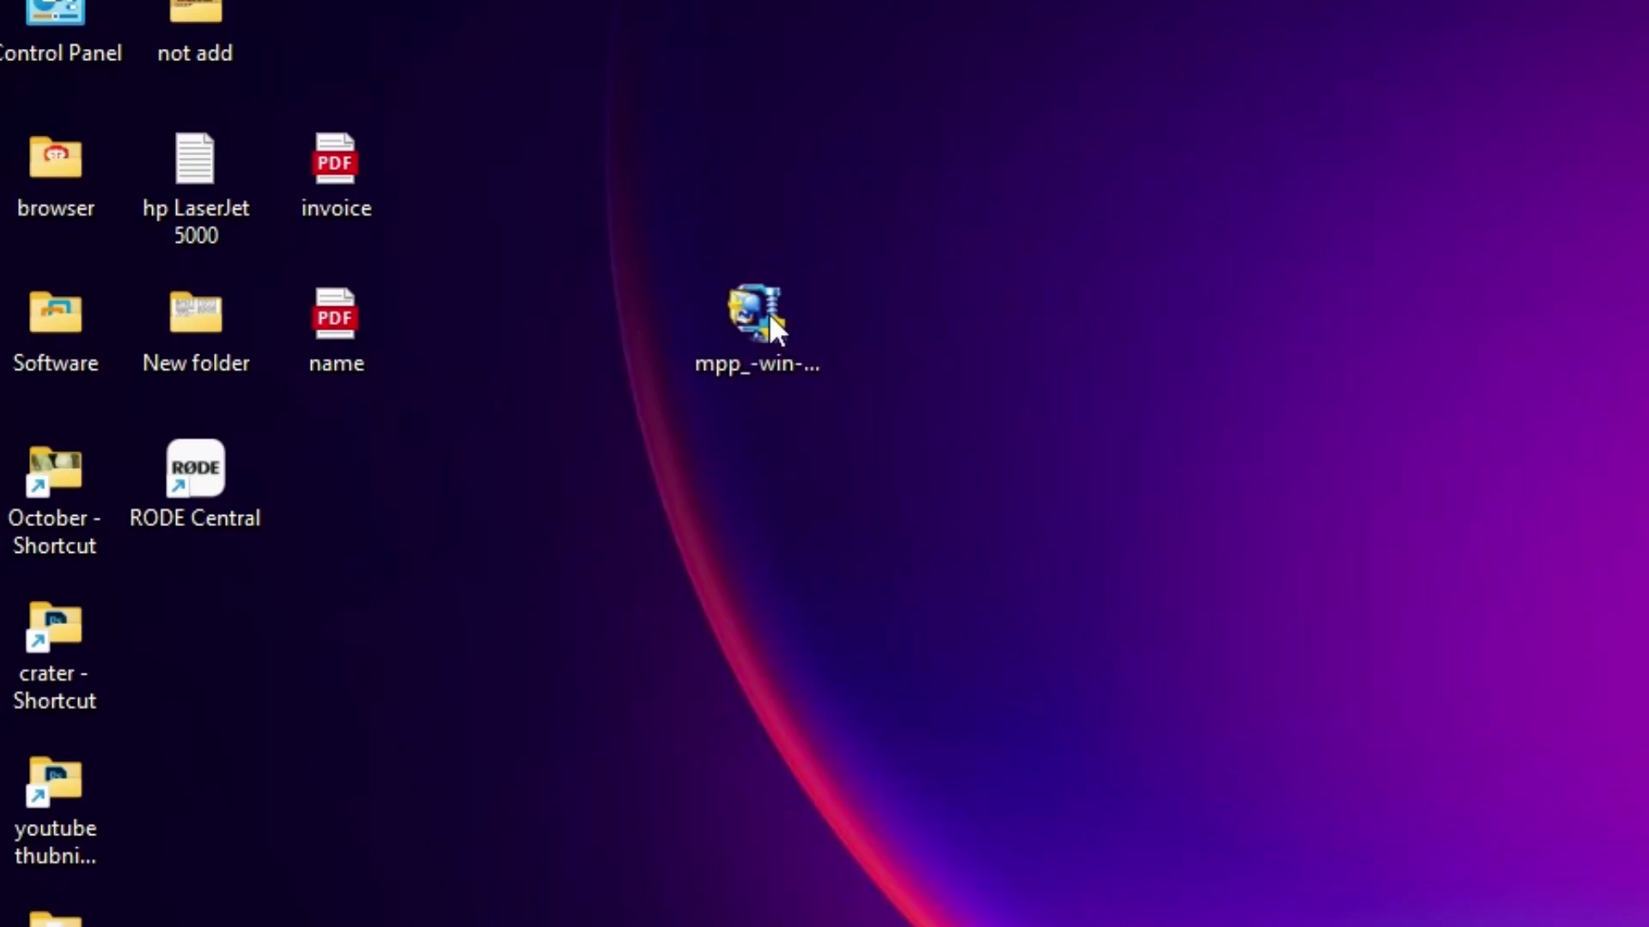
pyautogui.click(780, 574)
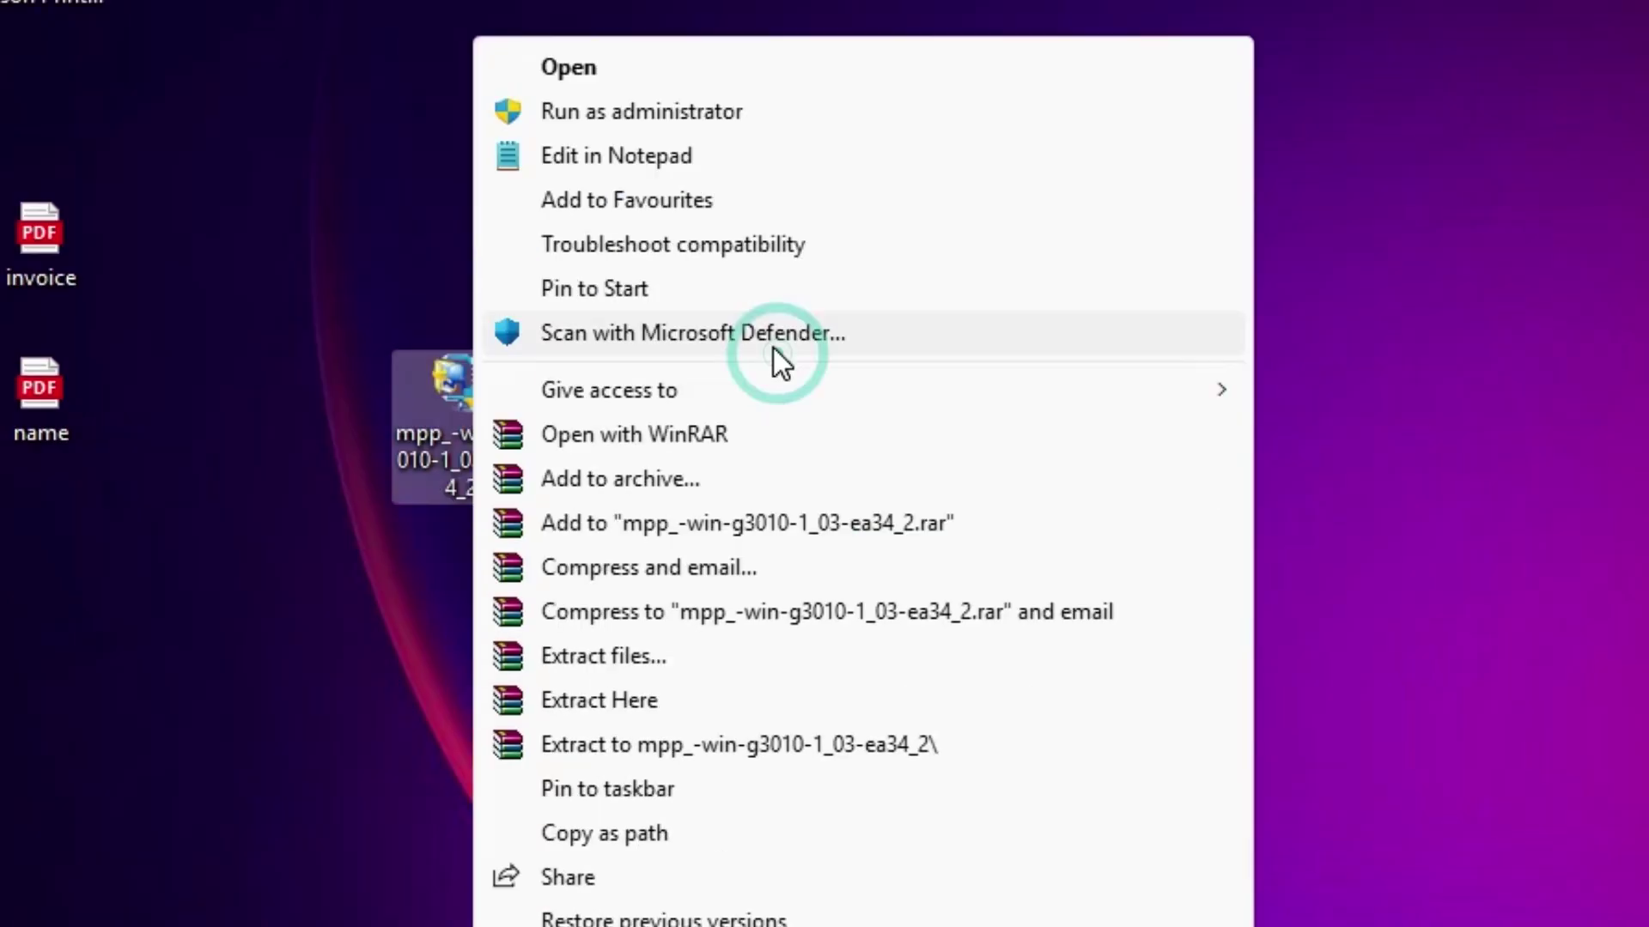
pyautogui.click(652, 437)
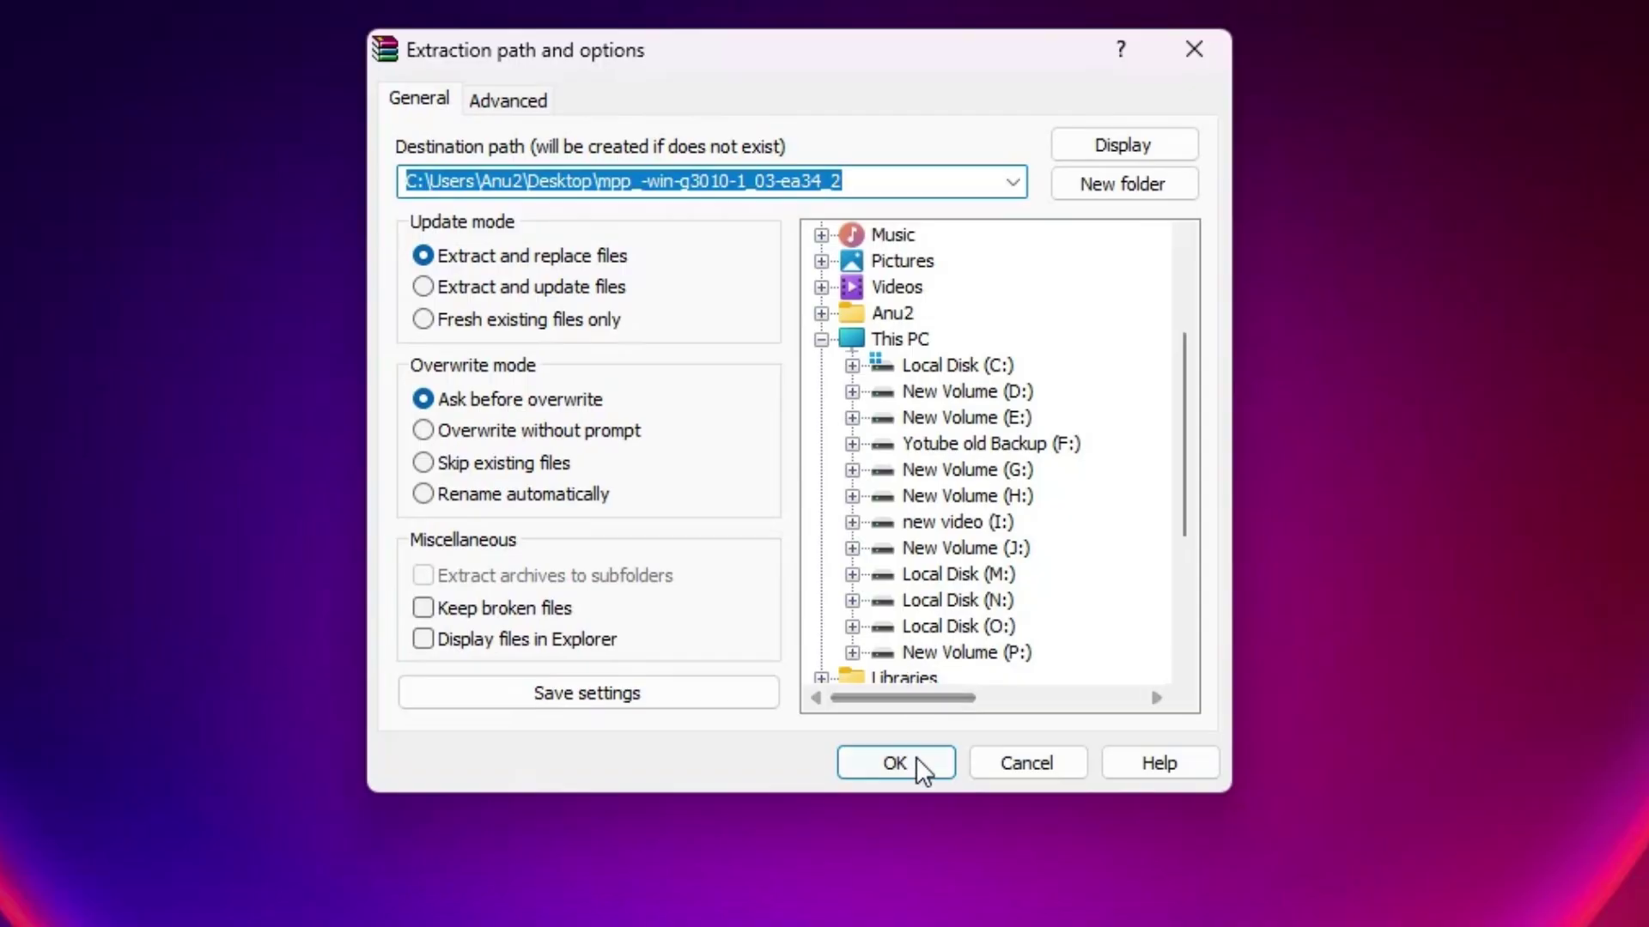
pyautogui.click(1185, 676)
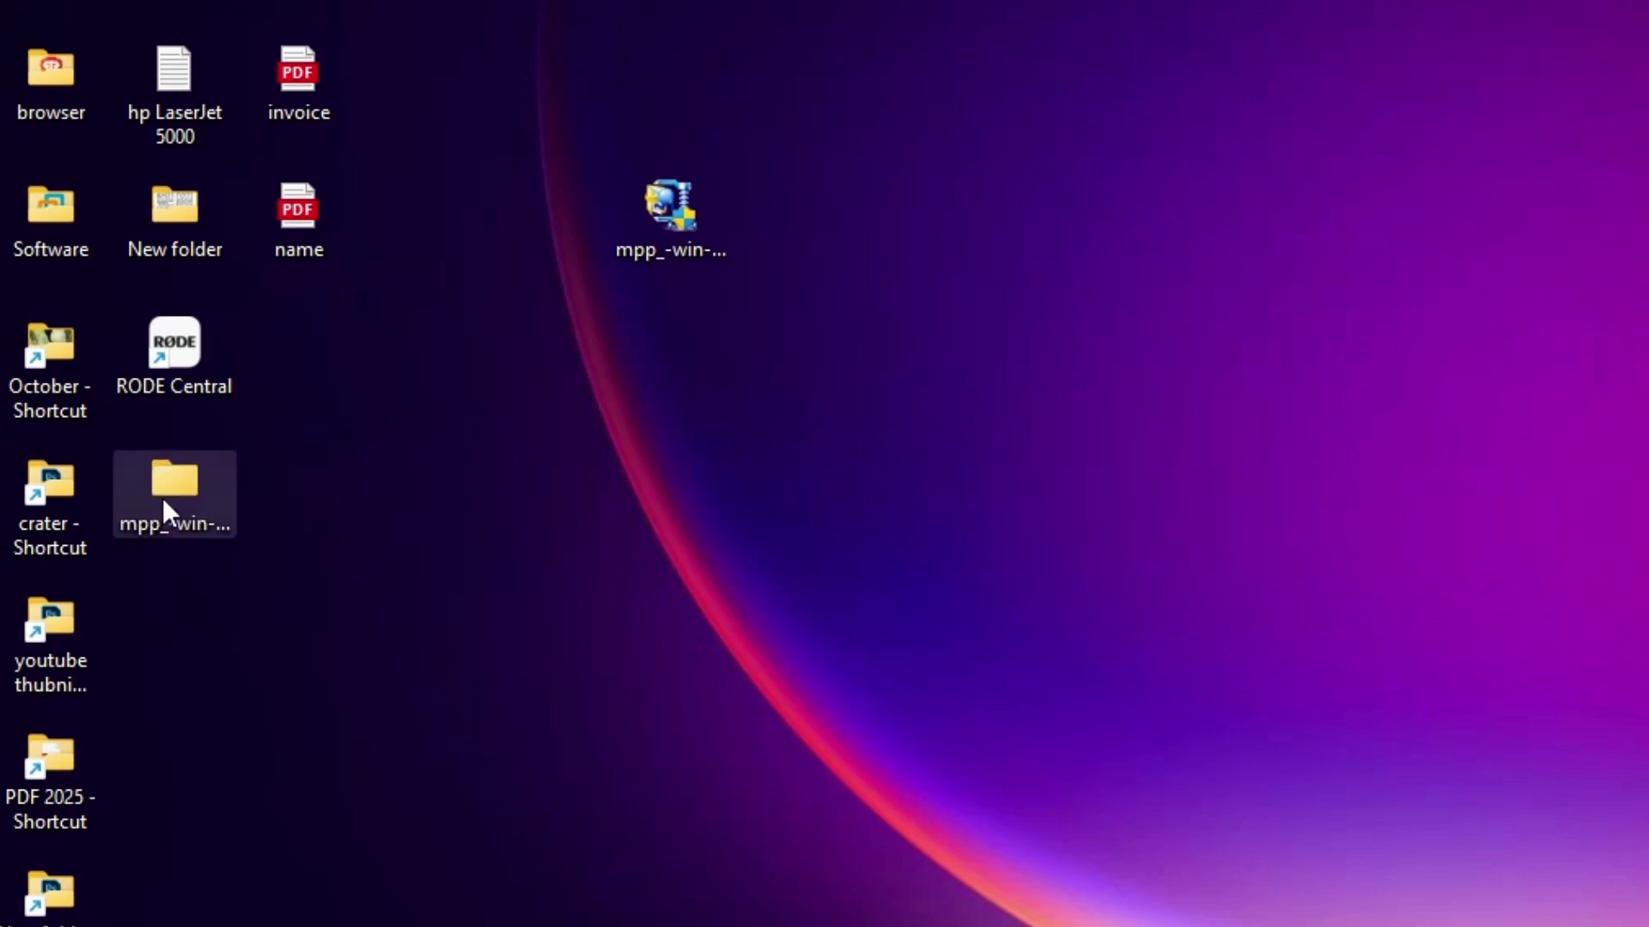
pyautogui.moveTo(146, 515); pyautogui.dragTo(594, 359)
# Browse into the extracted package's Driver folder to confirm its 13 setup files, then close it.
pyautogui.doubleClick(594, 359)
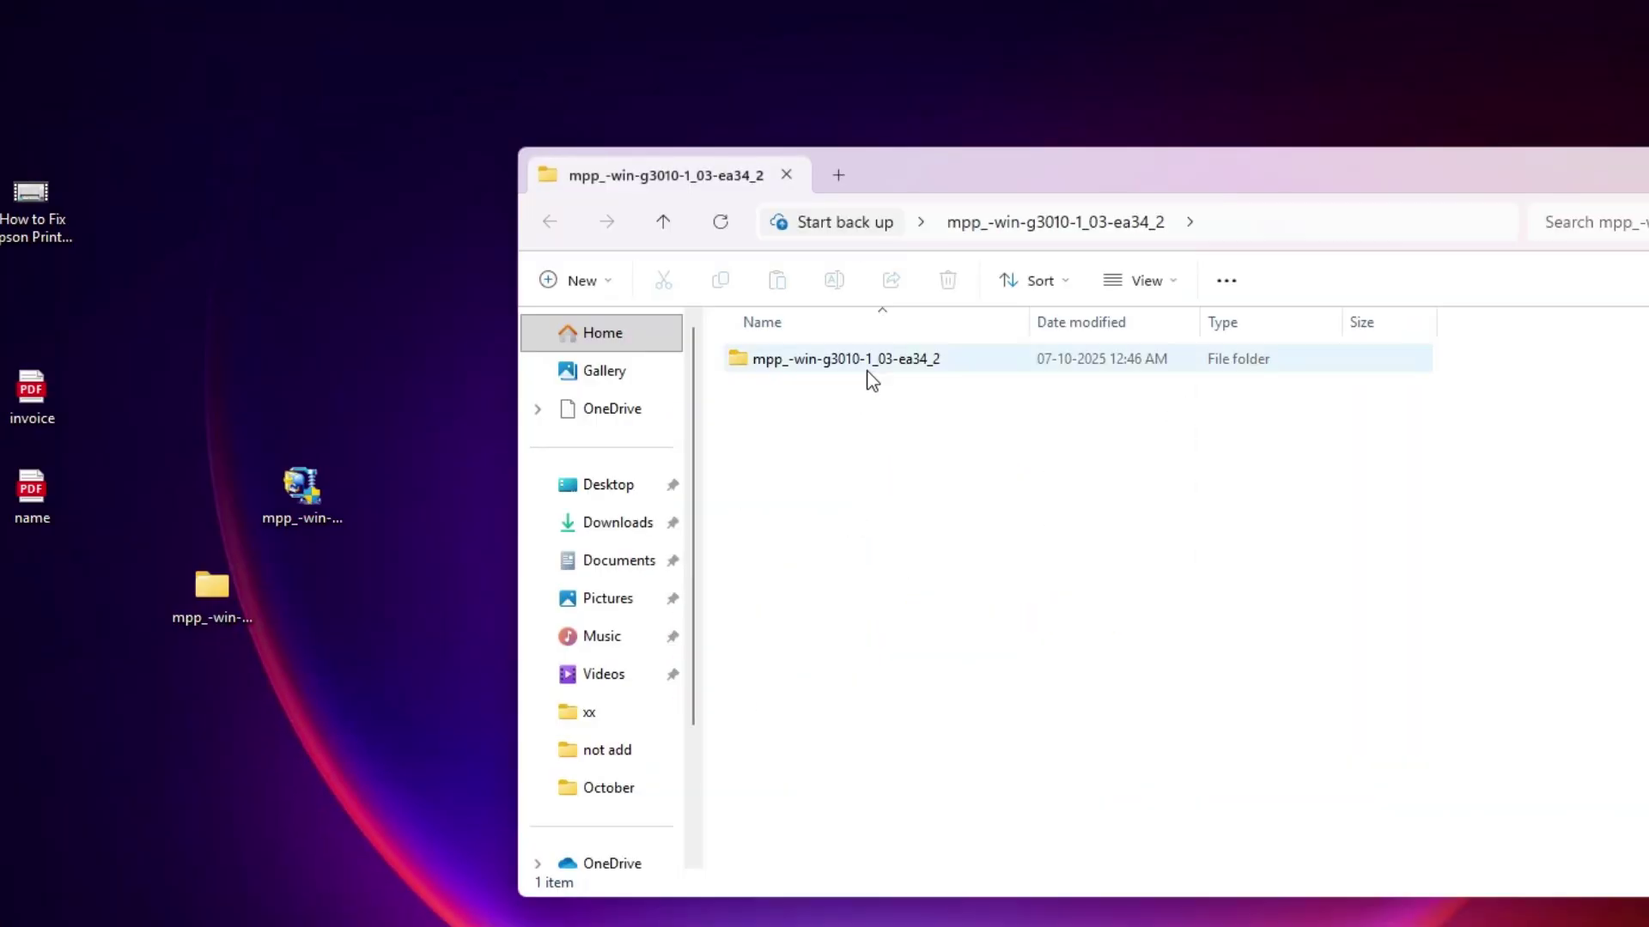
pyautogui.doubleClick(867, 369)
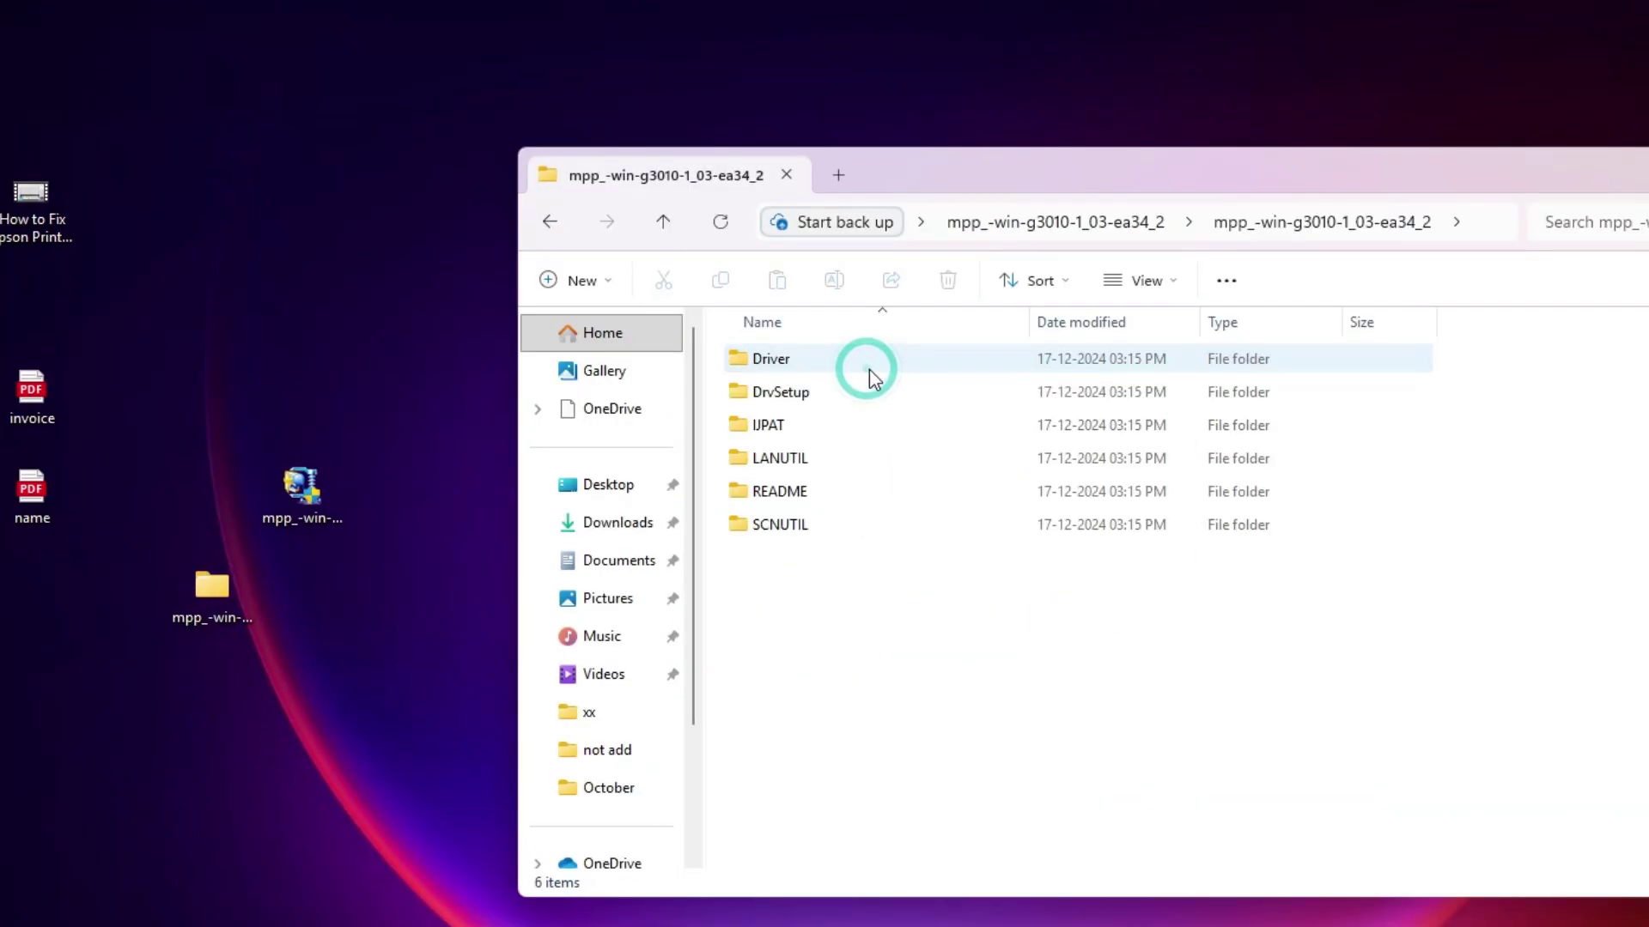
pyautogui.doubleClick(861, 359)
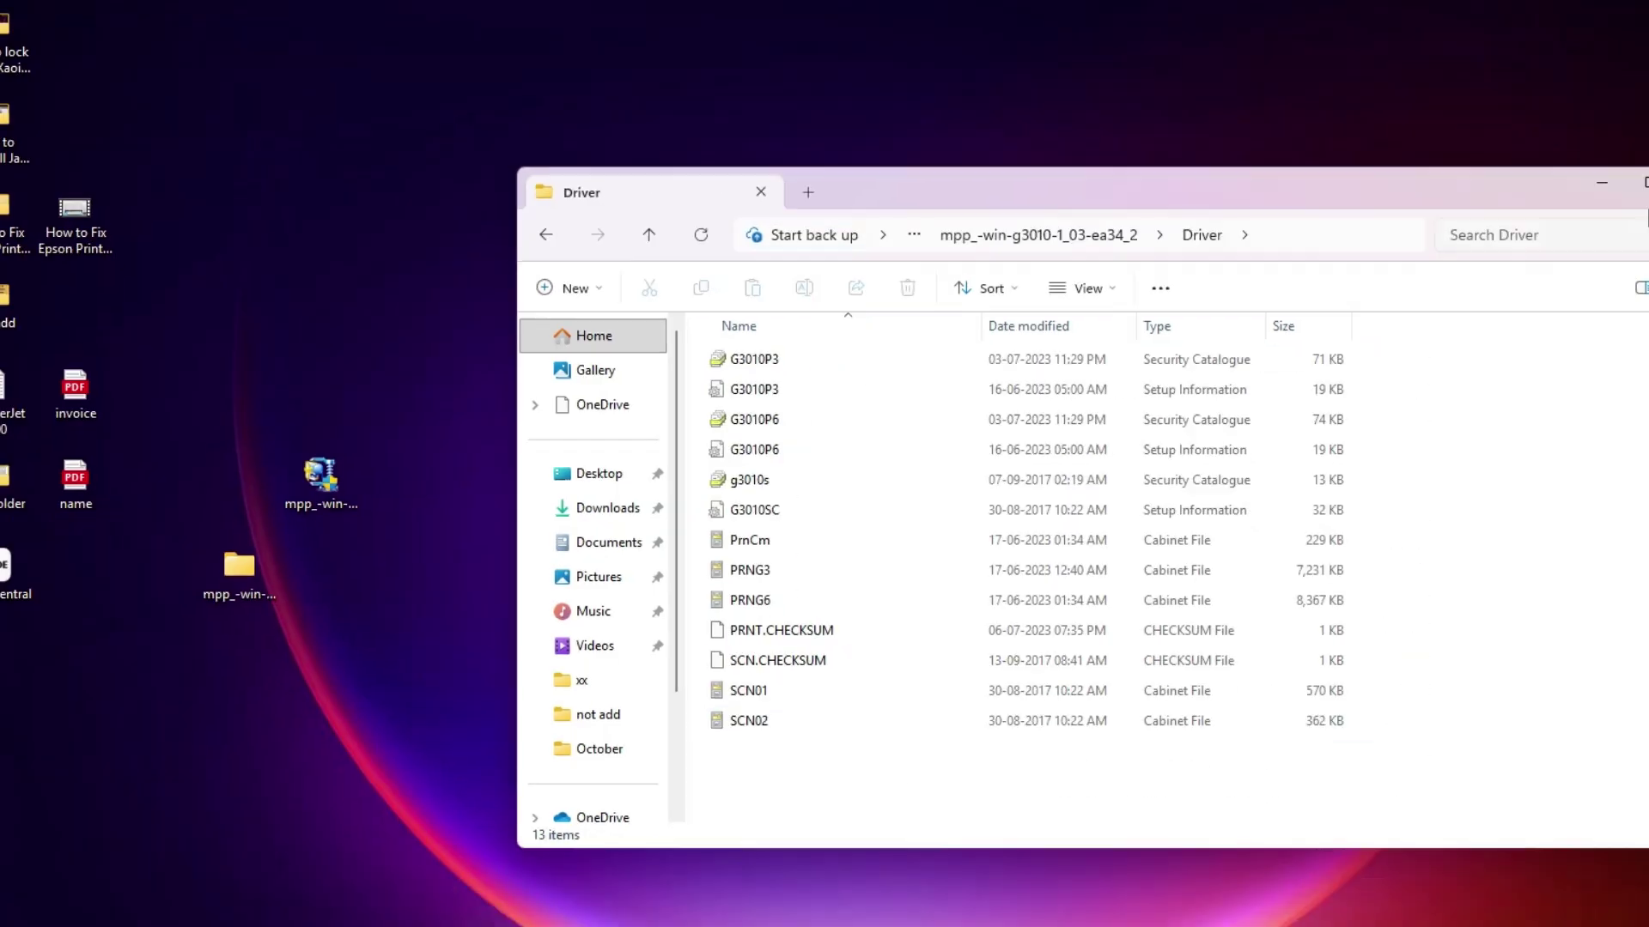
pyautogui.click(1471, 227)
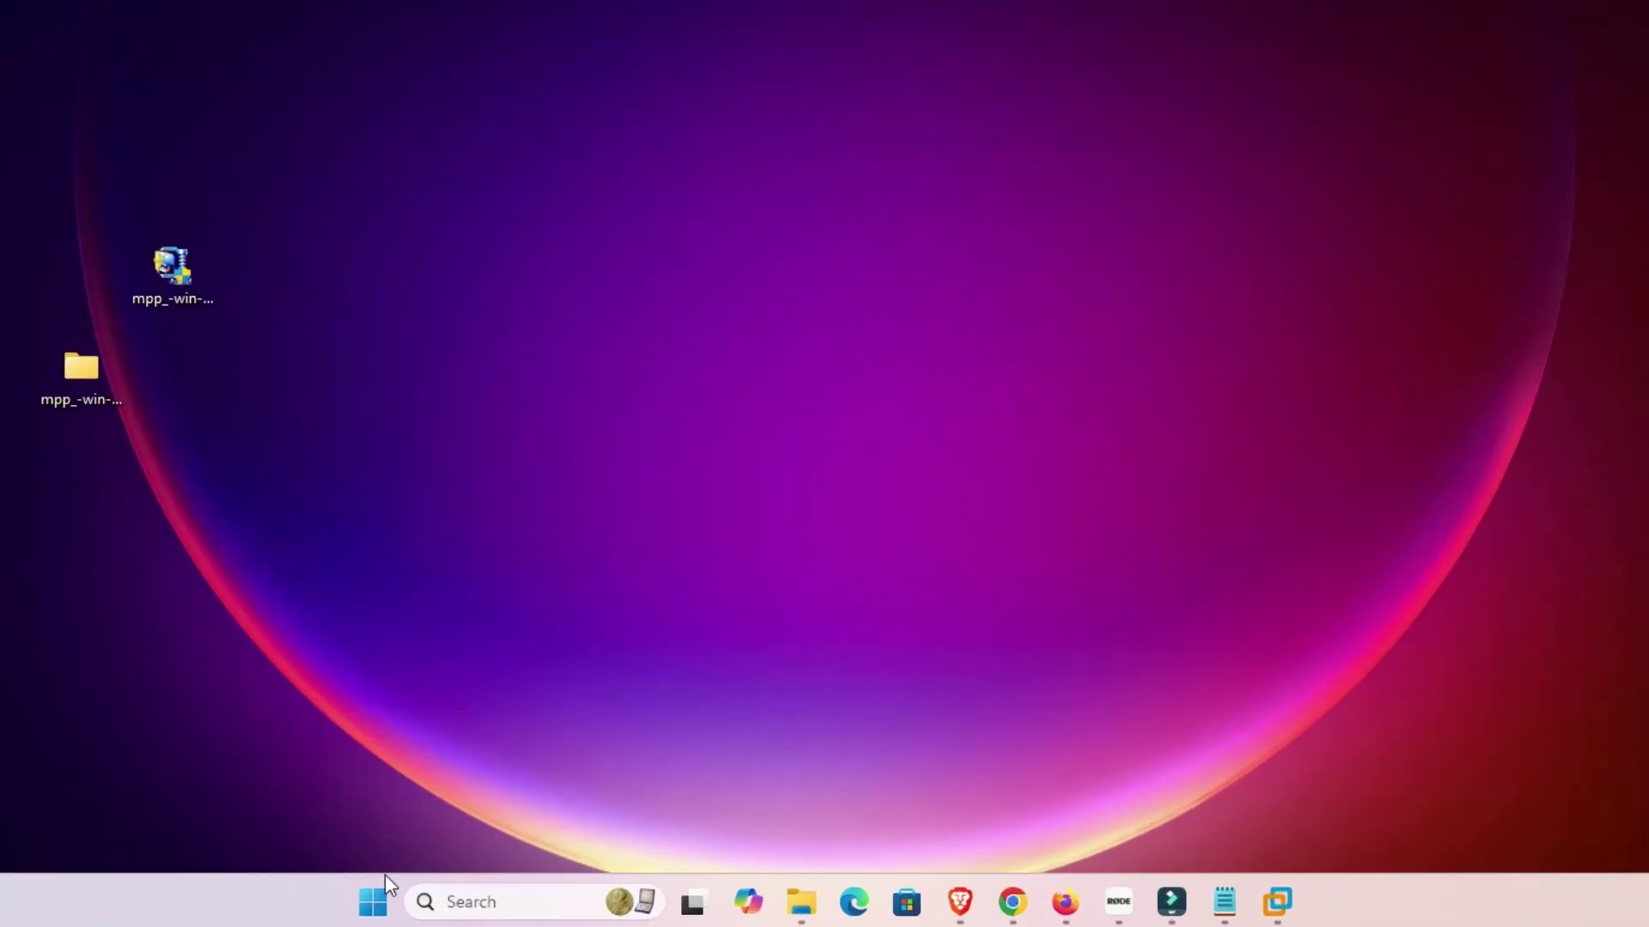
pyautogui.click(384, 902)
# Open Printers & scanners through a 'pr' Start search and start adding a device.
pyautogui.write('pr')
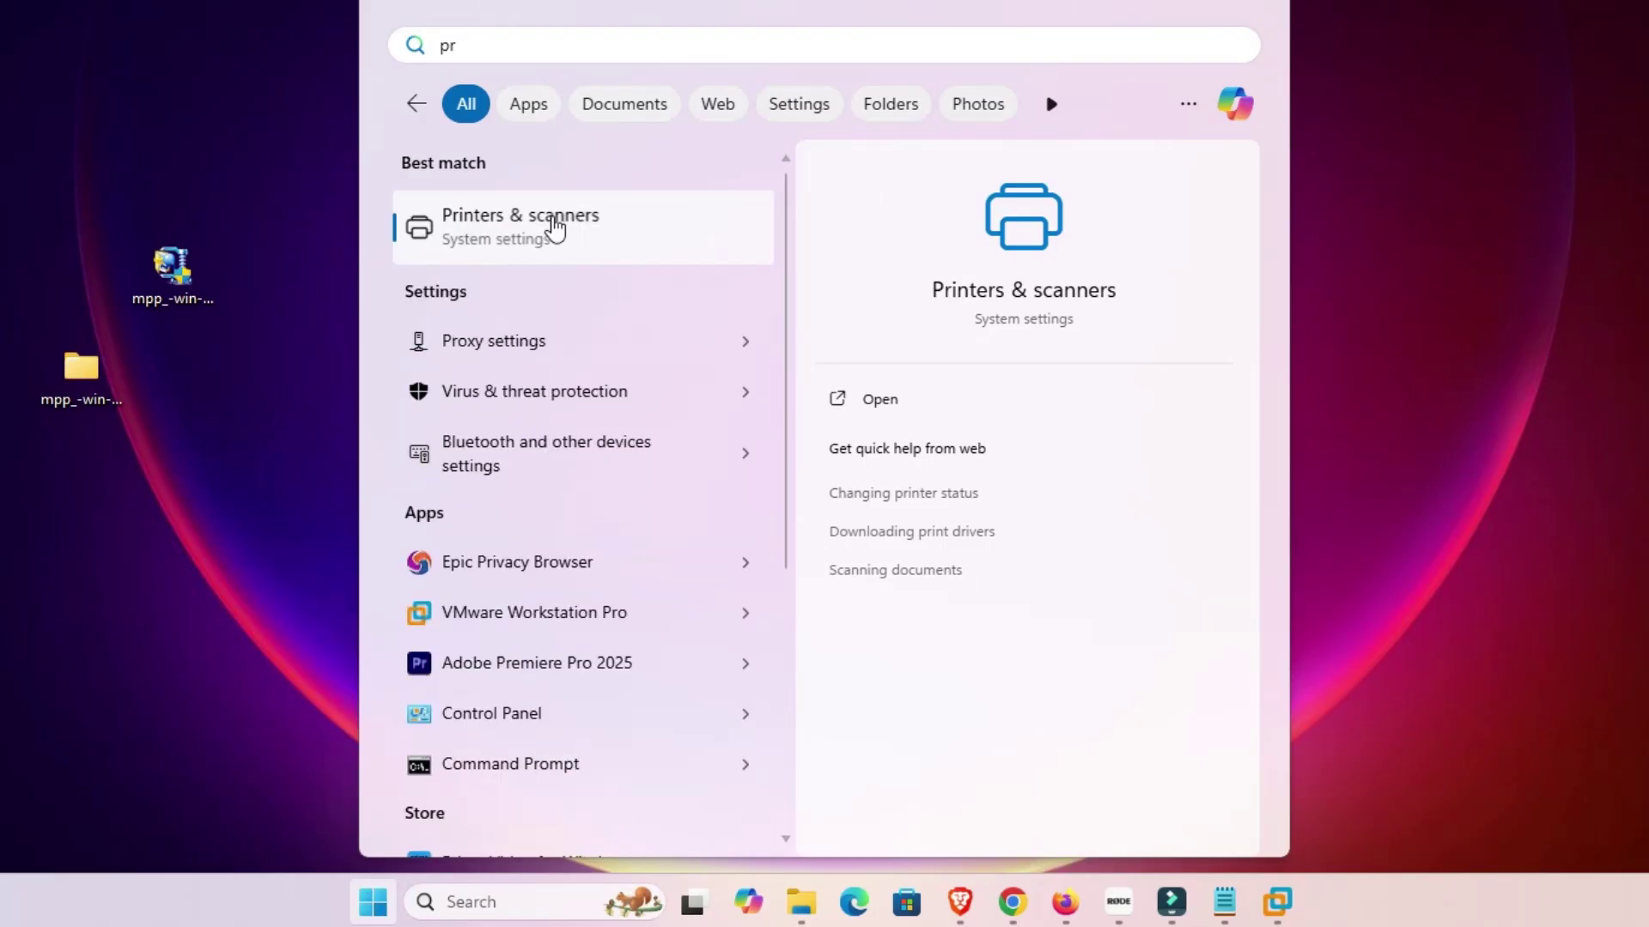
pyautogui.click(550, 217)
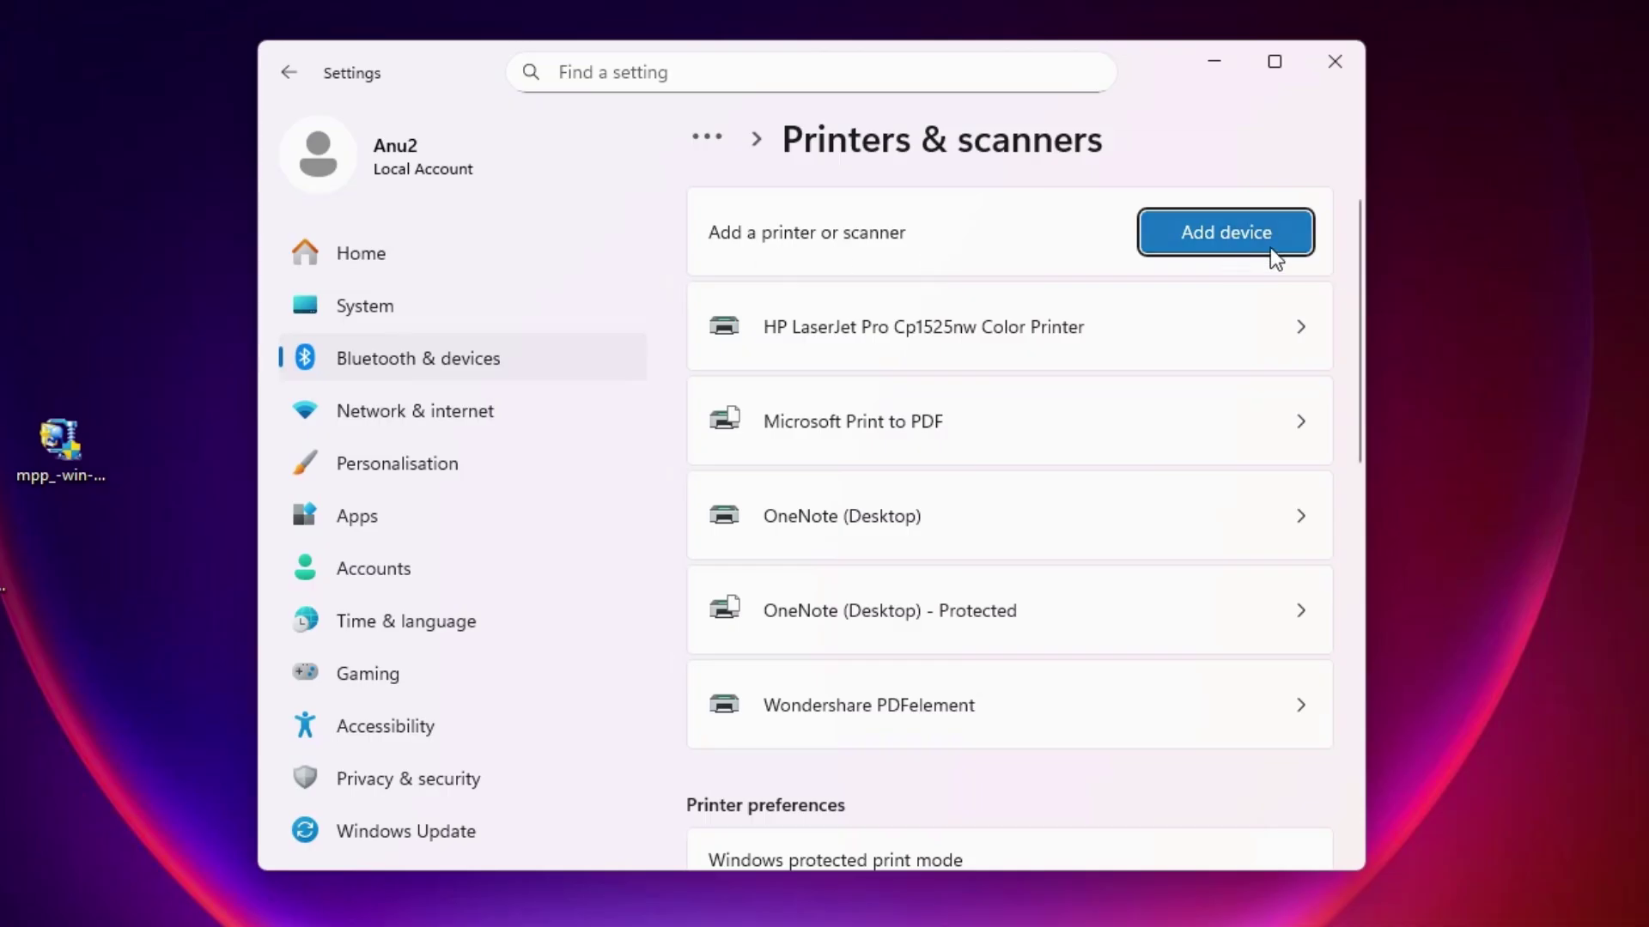
pyautogui.click(1191, 252)
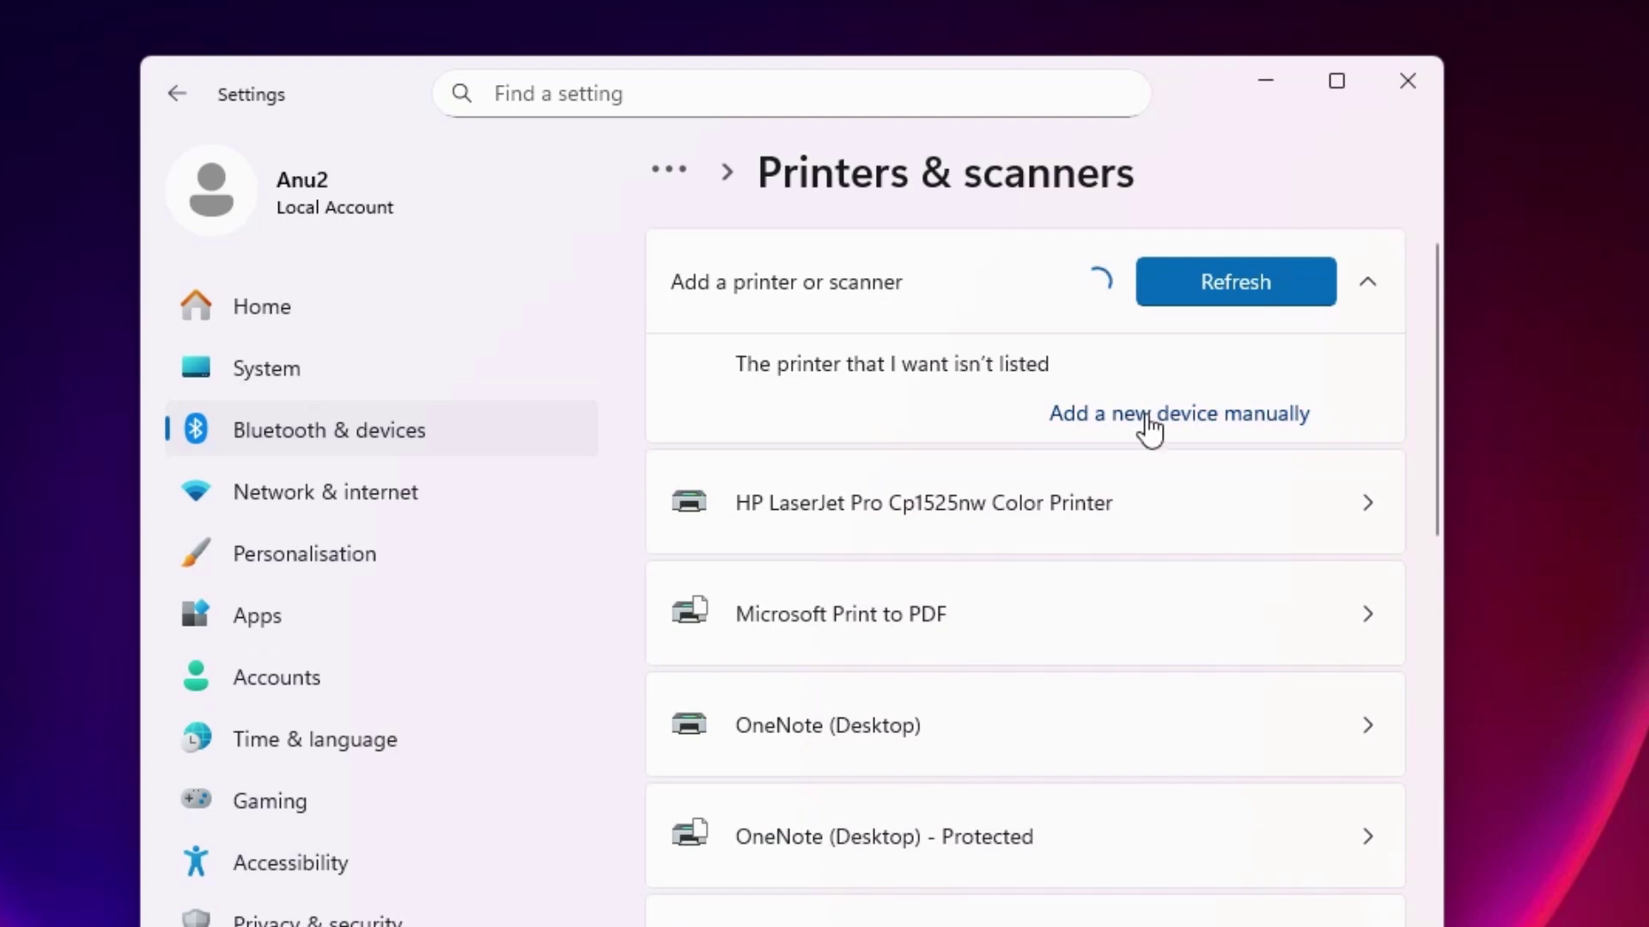
# Set up a local printer with manual settings on existing port USB_001, closing Settings.
pyautogui.click(1245, 419)
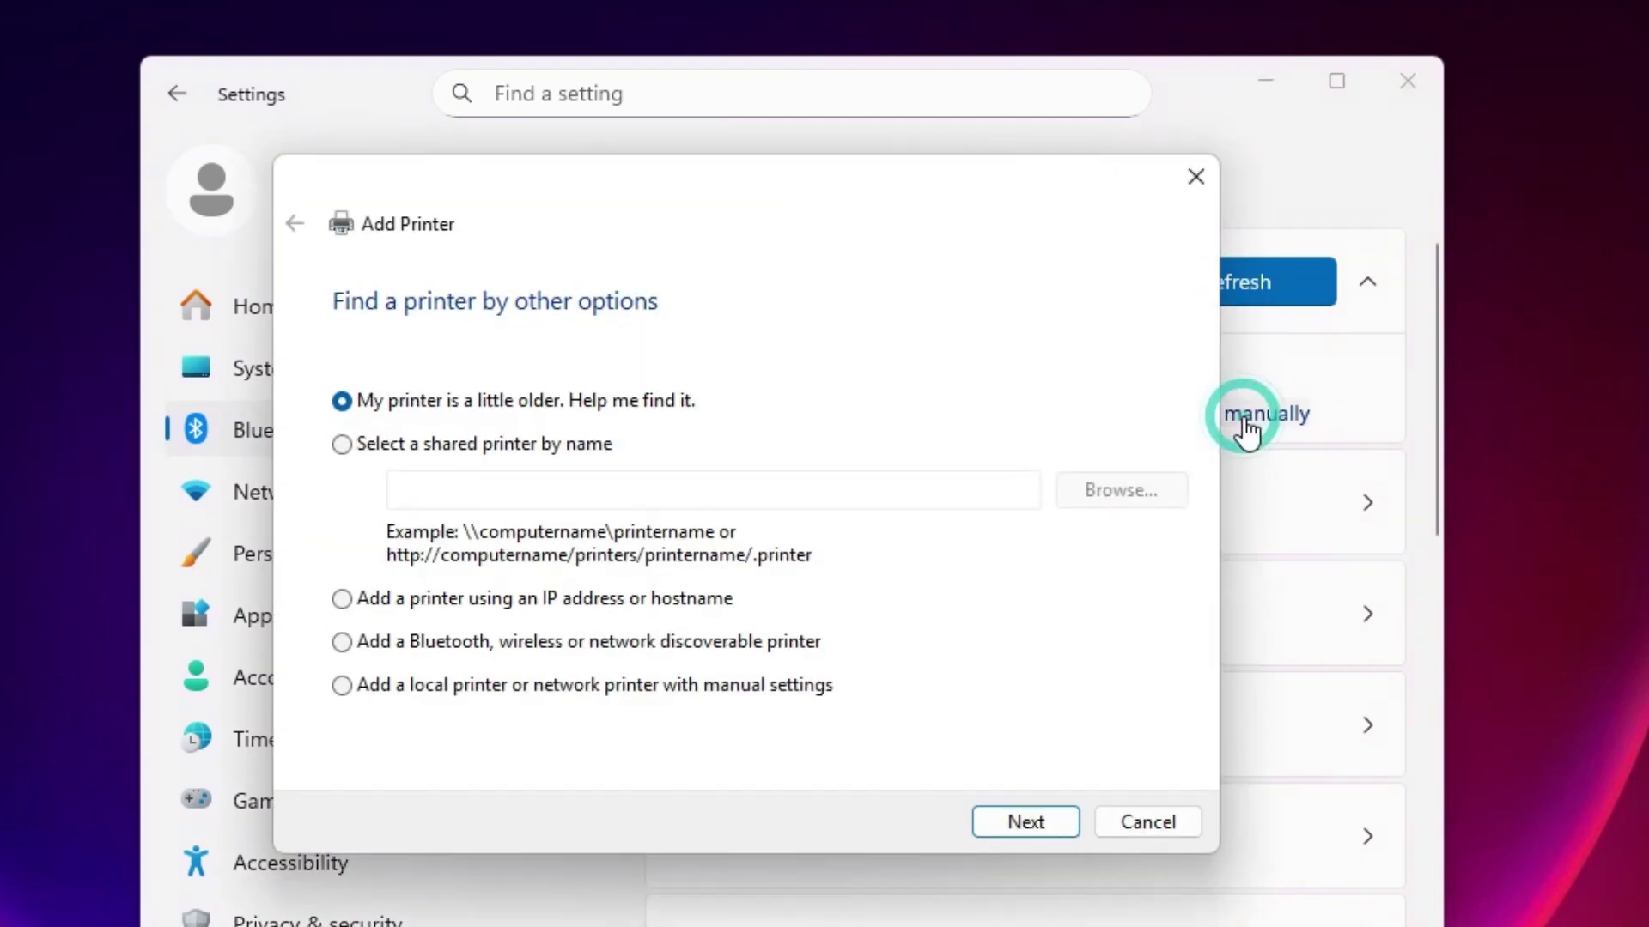
pyautogui.click(1421, 91)
pyautogui.click(1407, 81)
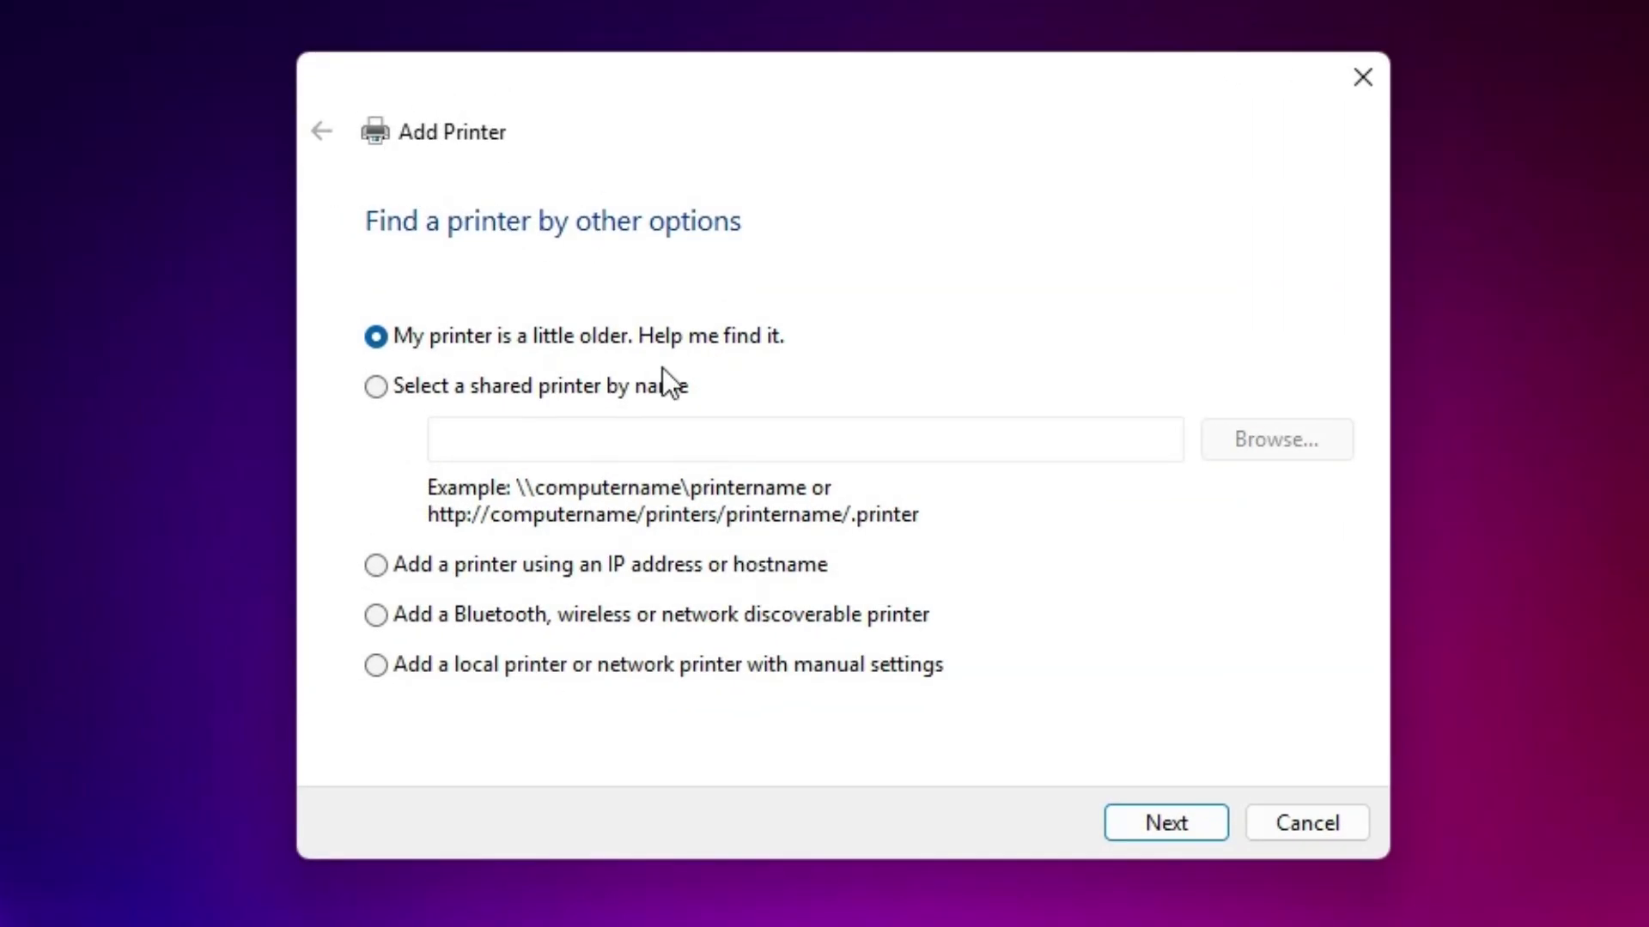
pyautogui.click(517, 666)
pyautogui.click(1156, 822)
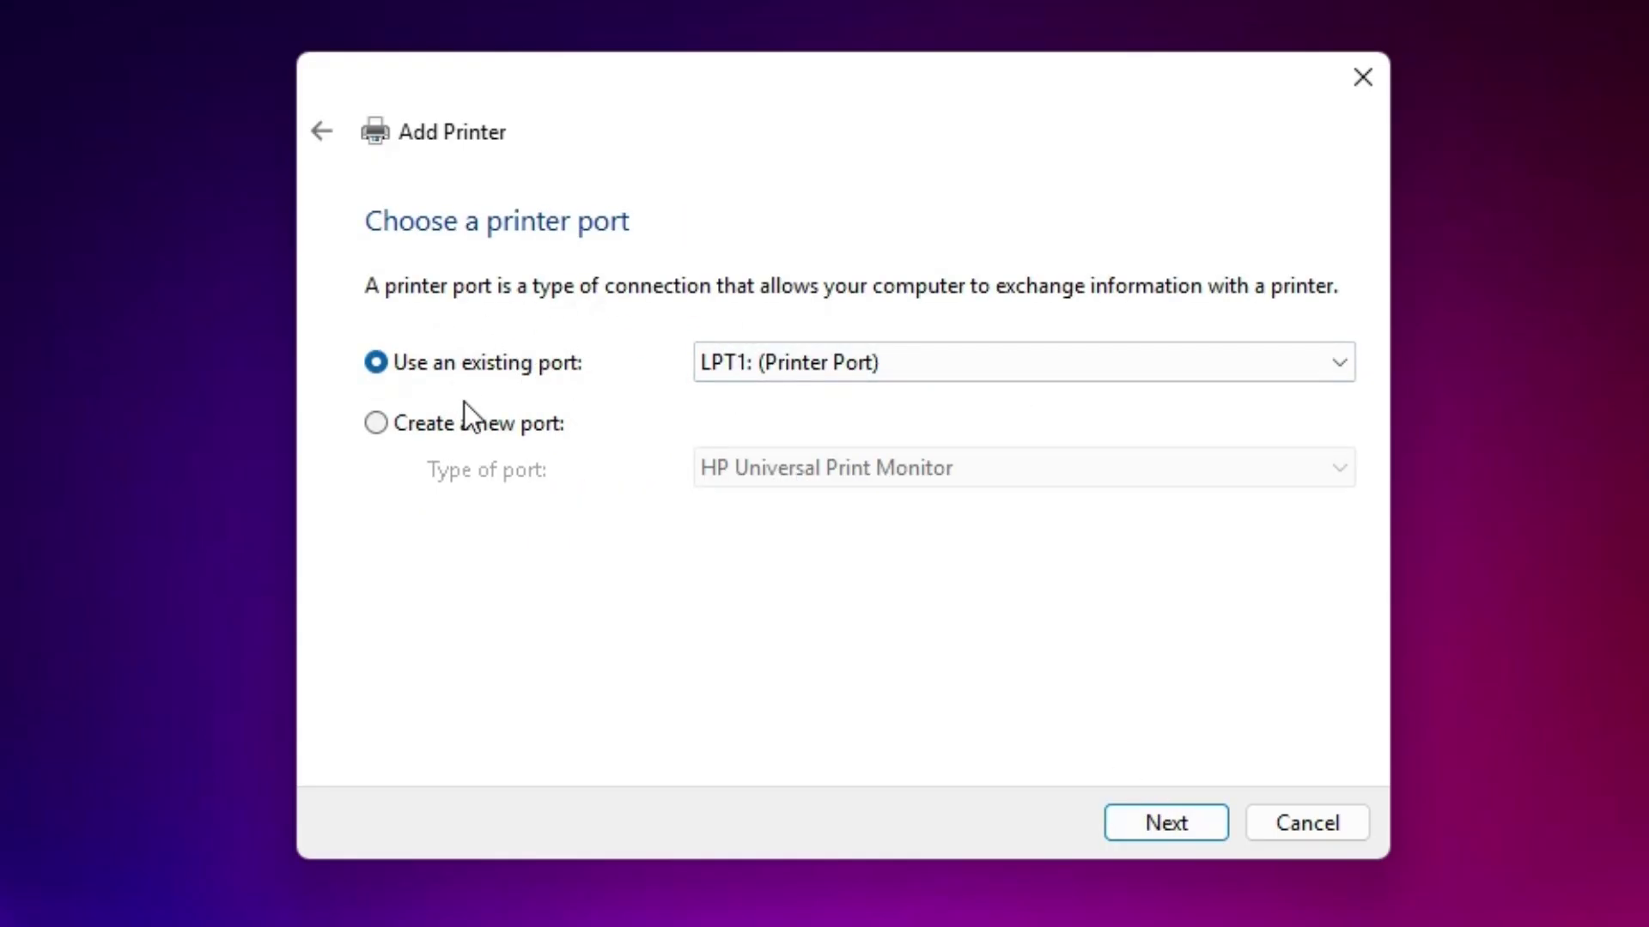
pyautogui.click(913, 367)
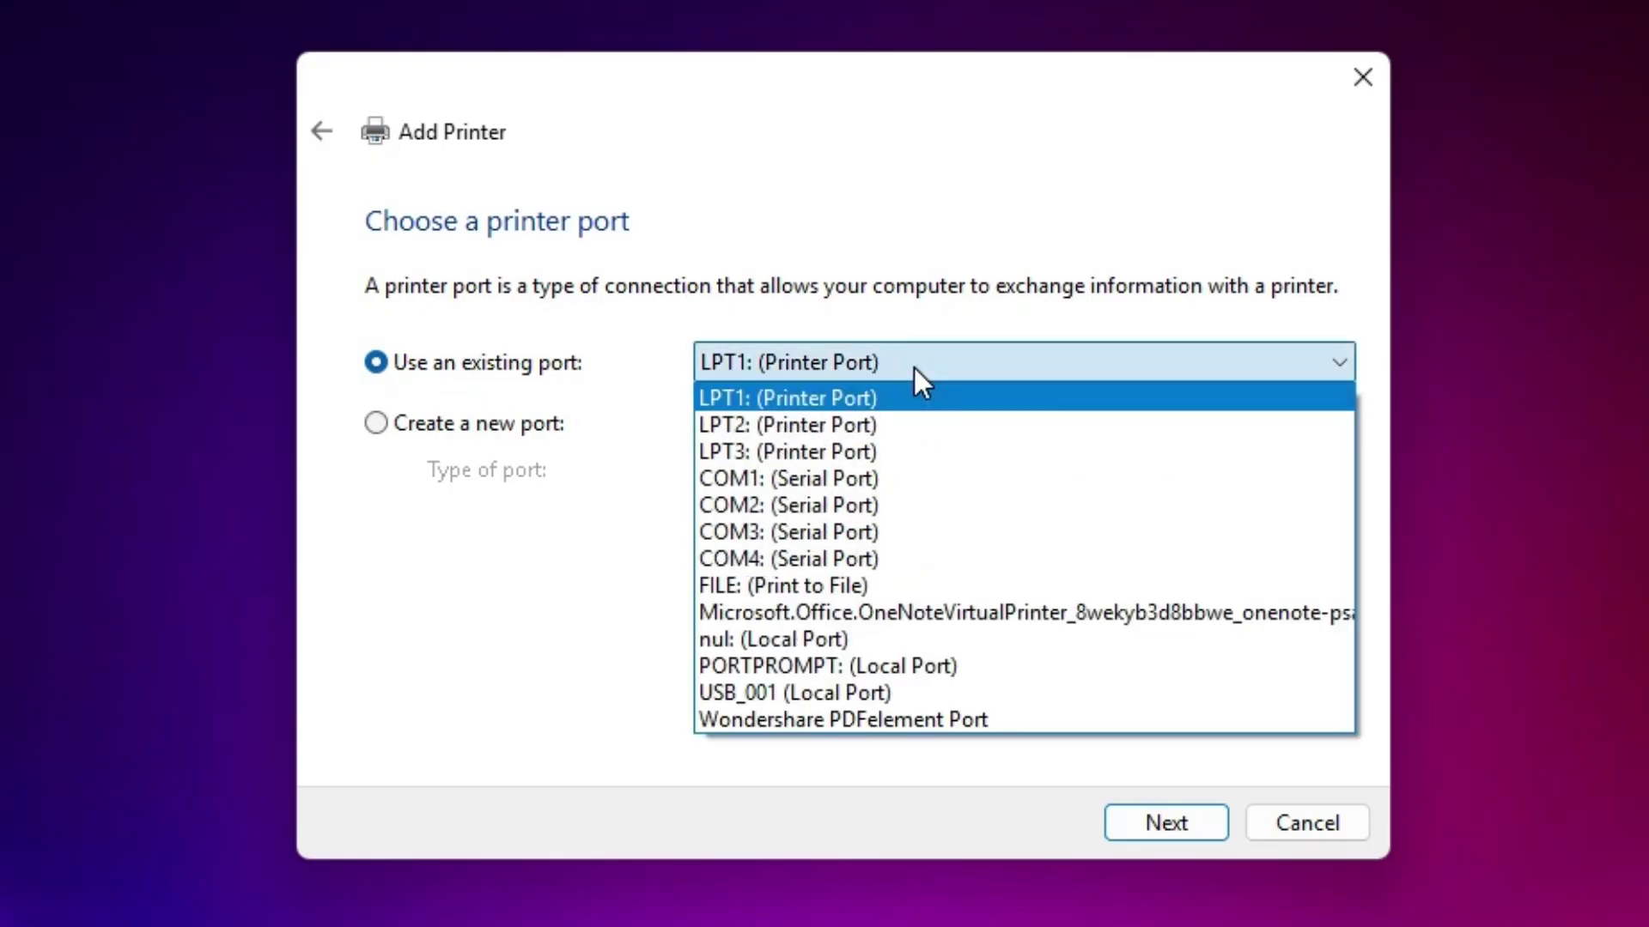
pyautogui.click(802, 693)
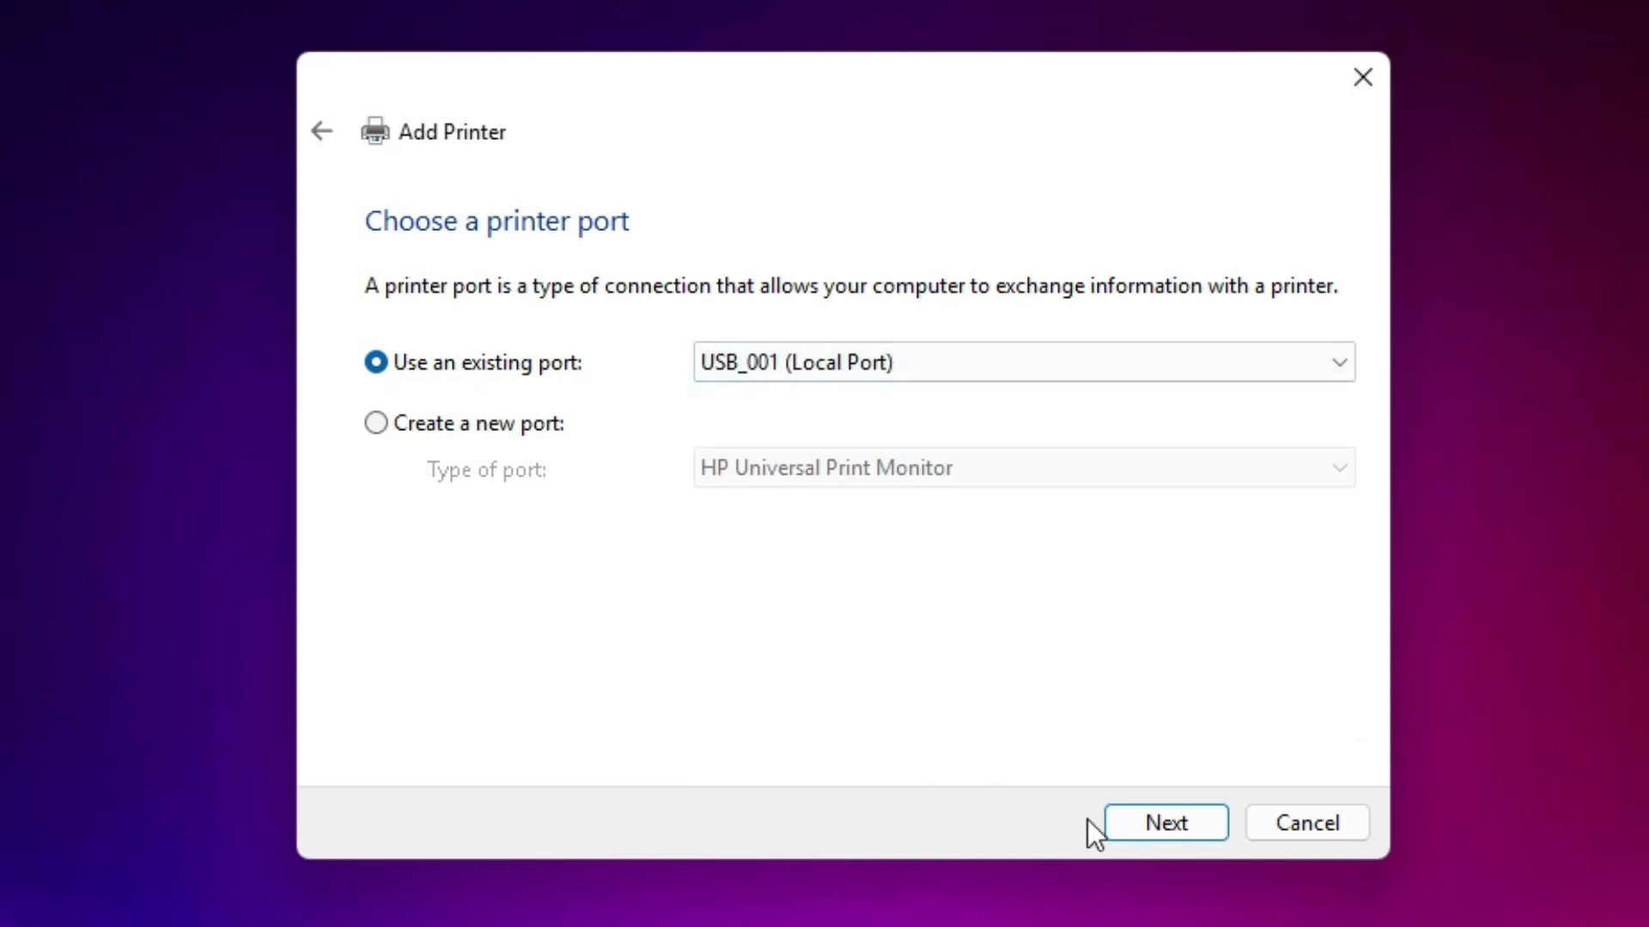
pyautogui.click(1152, 826)
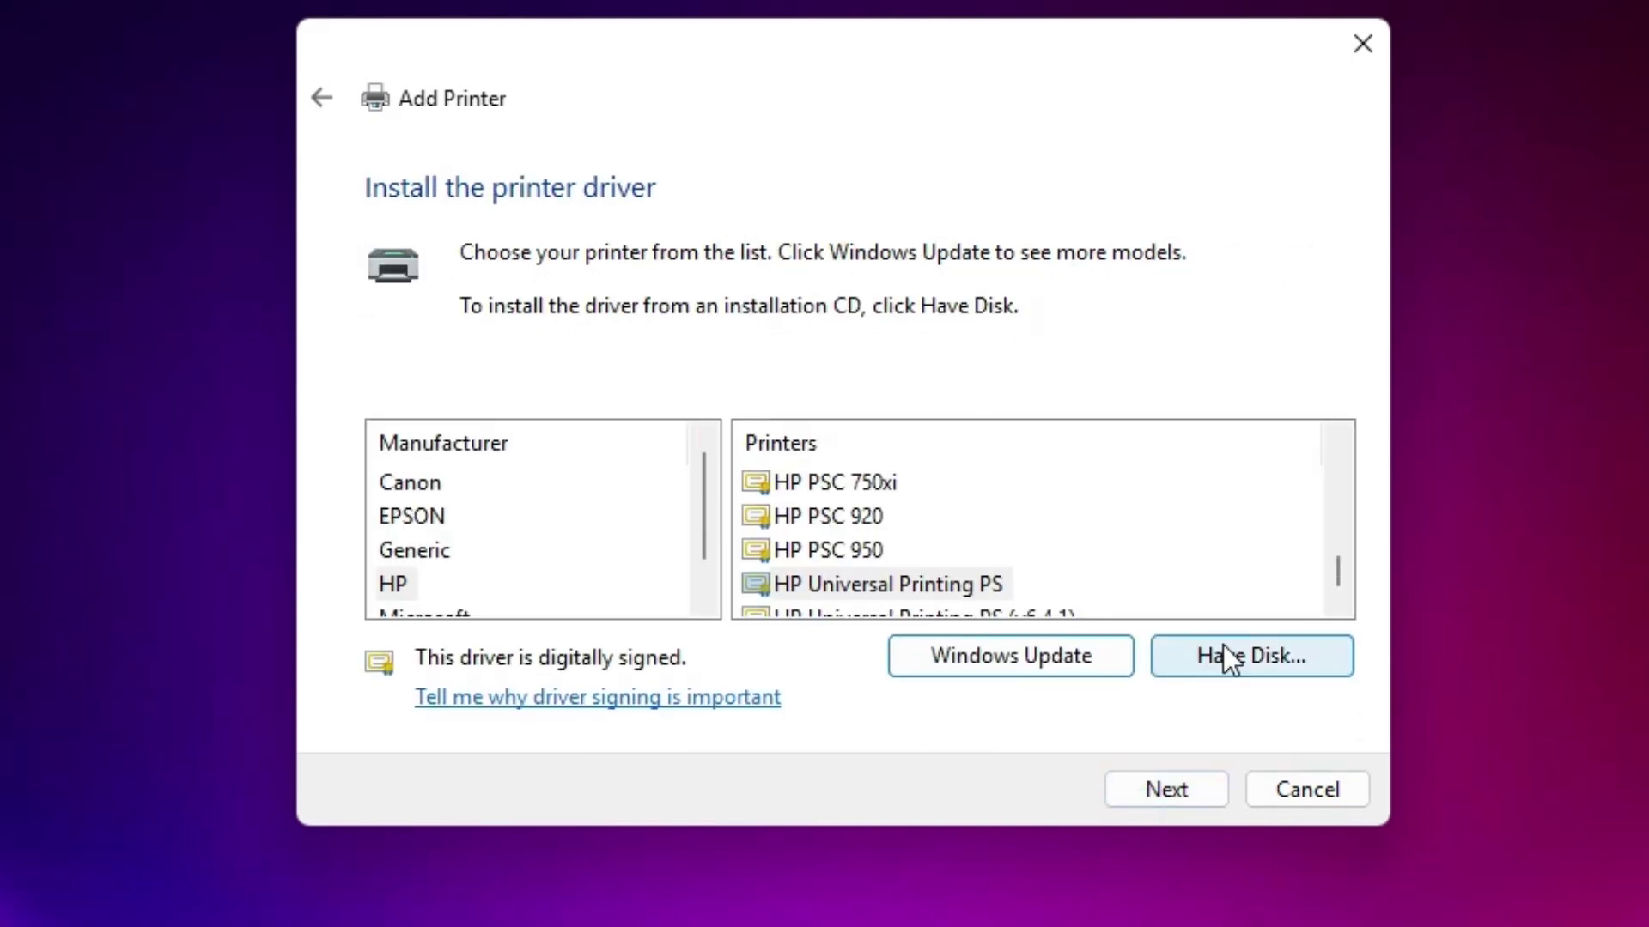
# Browse from Have Disk to Desktop > mpp_-win-g3010-1_03-ea34_2 > inner folder.
pyautogui.click(1222, 655)
pyautogui.click(1117, 604)
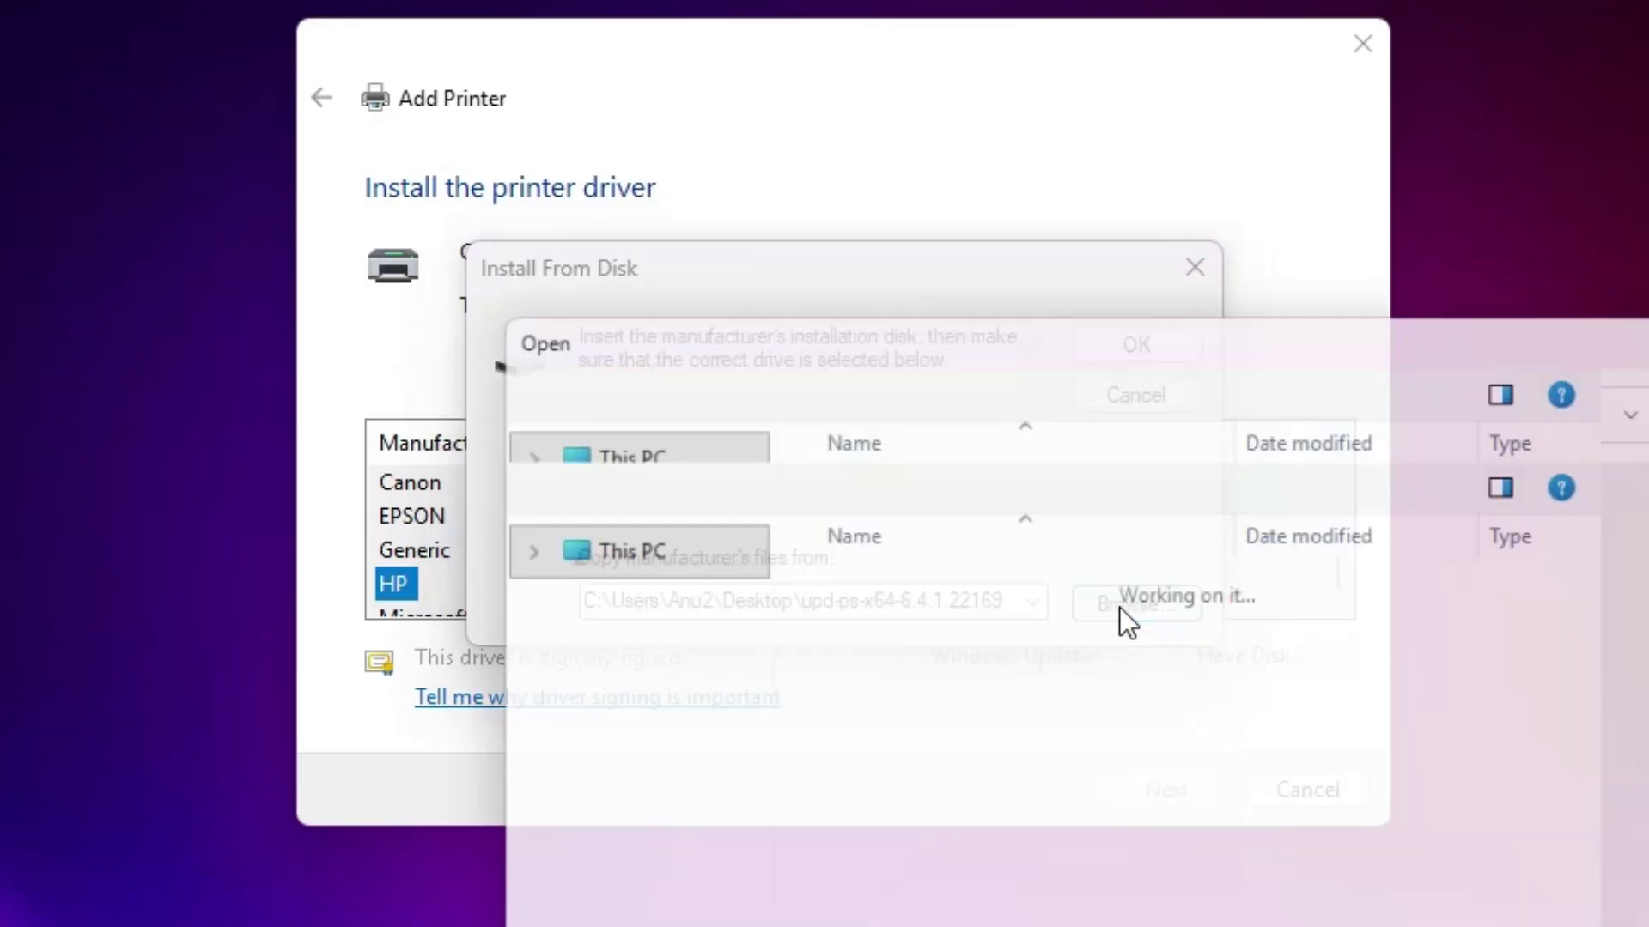
pyautogui.scroll(3, 634, 926)
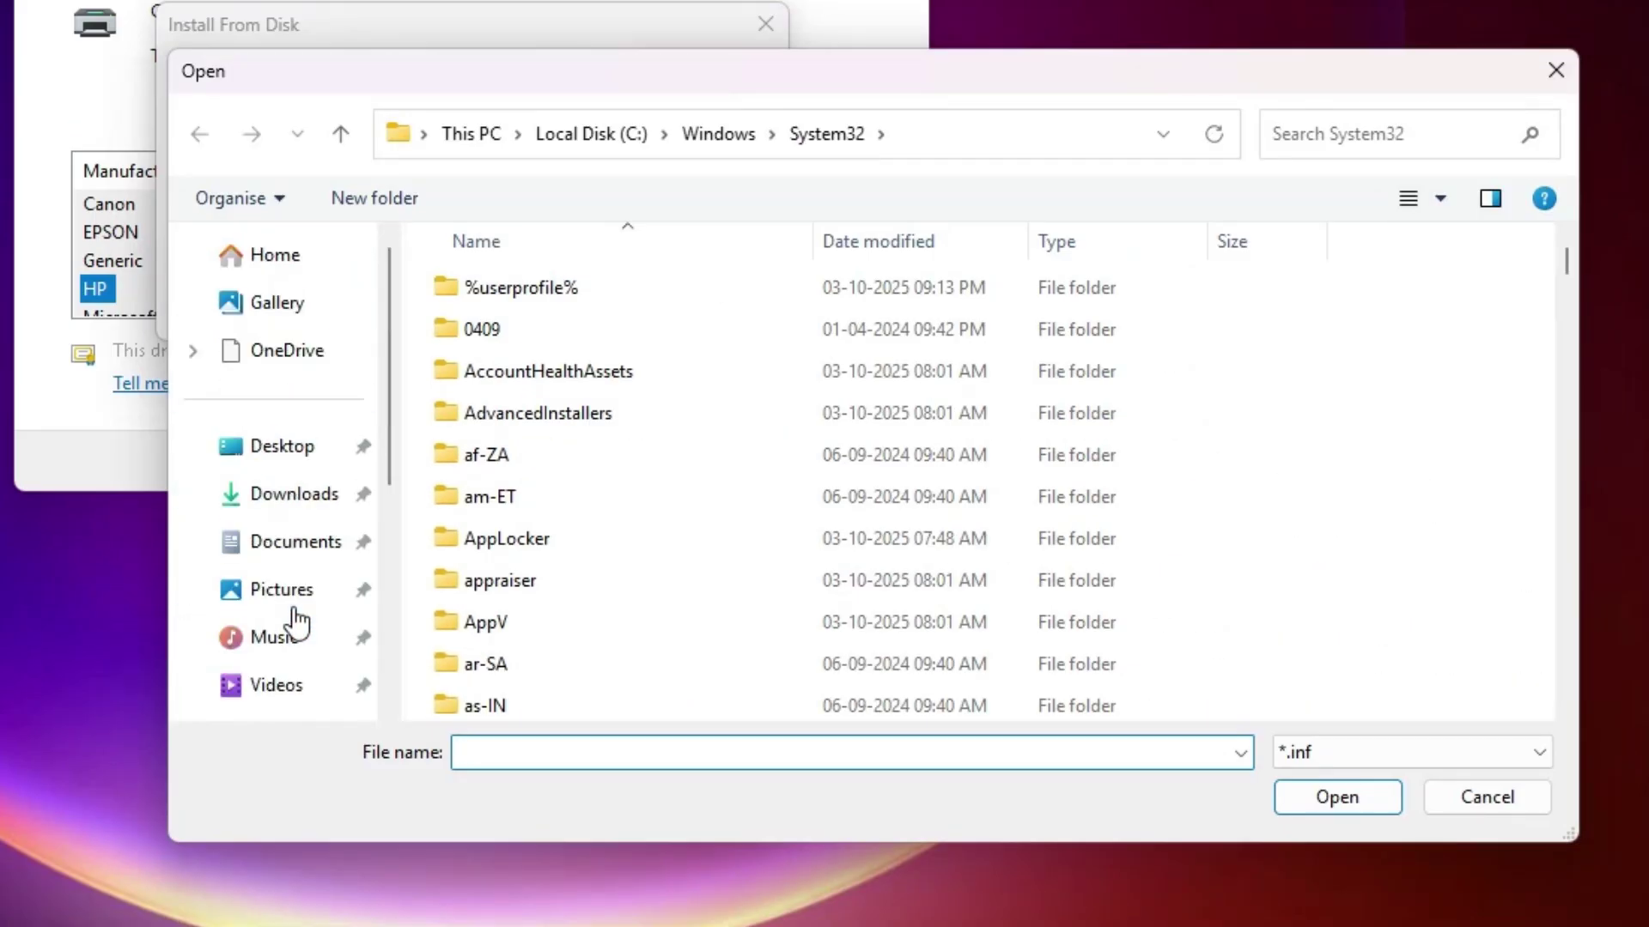
pyautogui.click(327, 460)
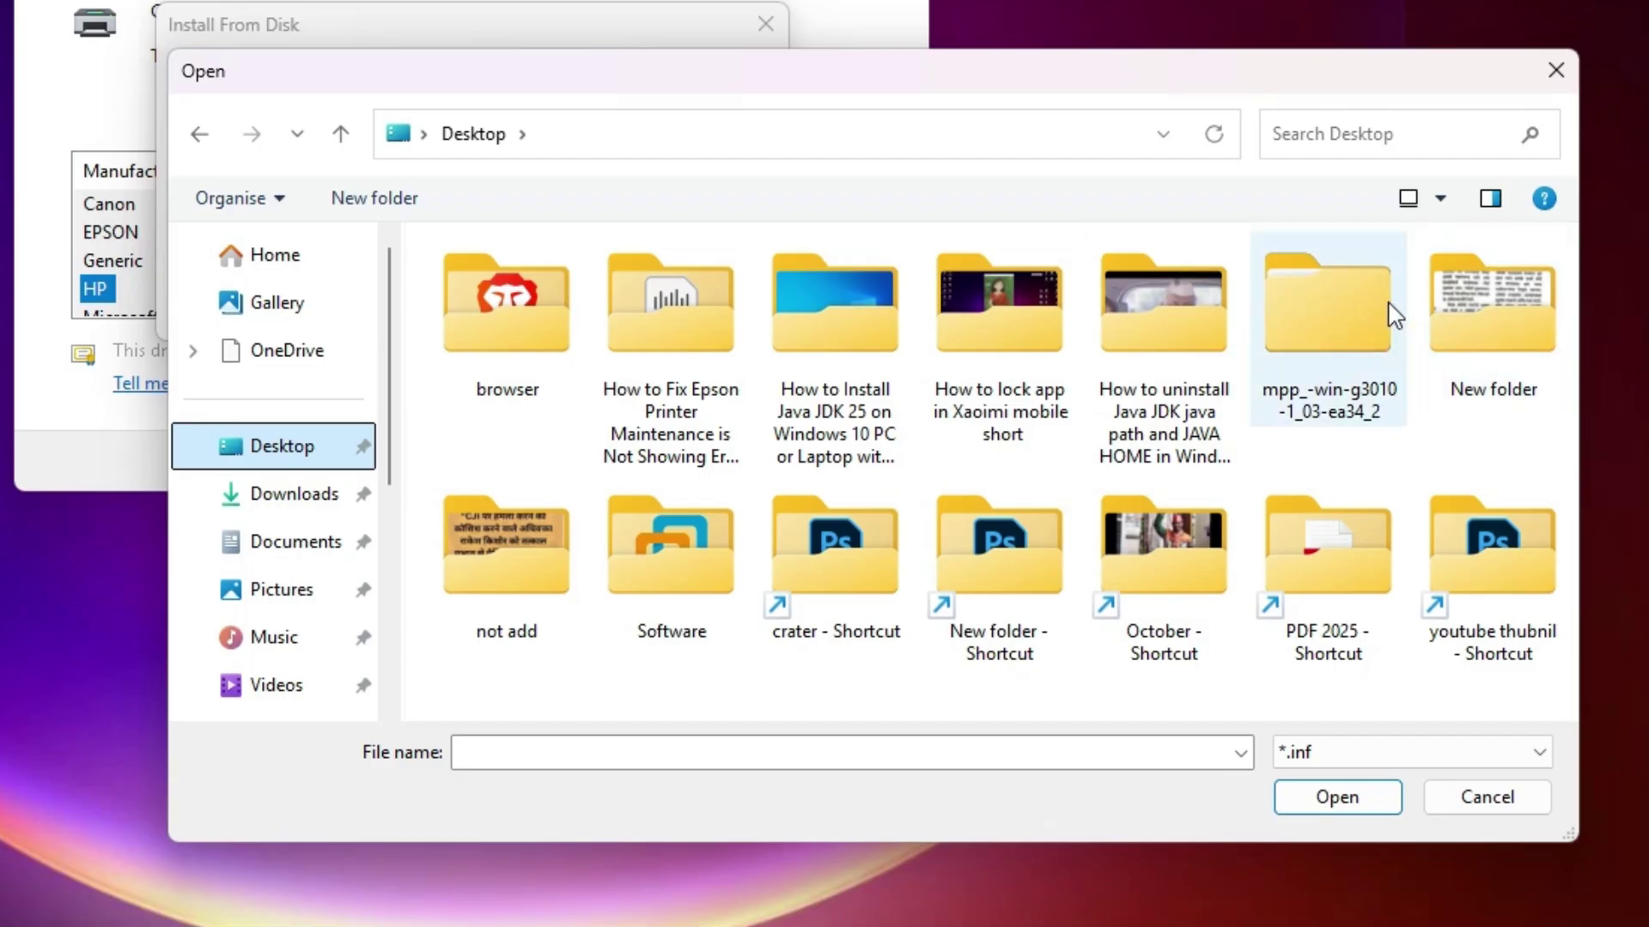
pyautogui.doubleClick(1348, 332)
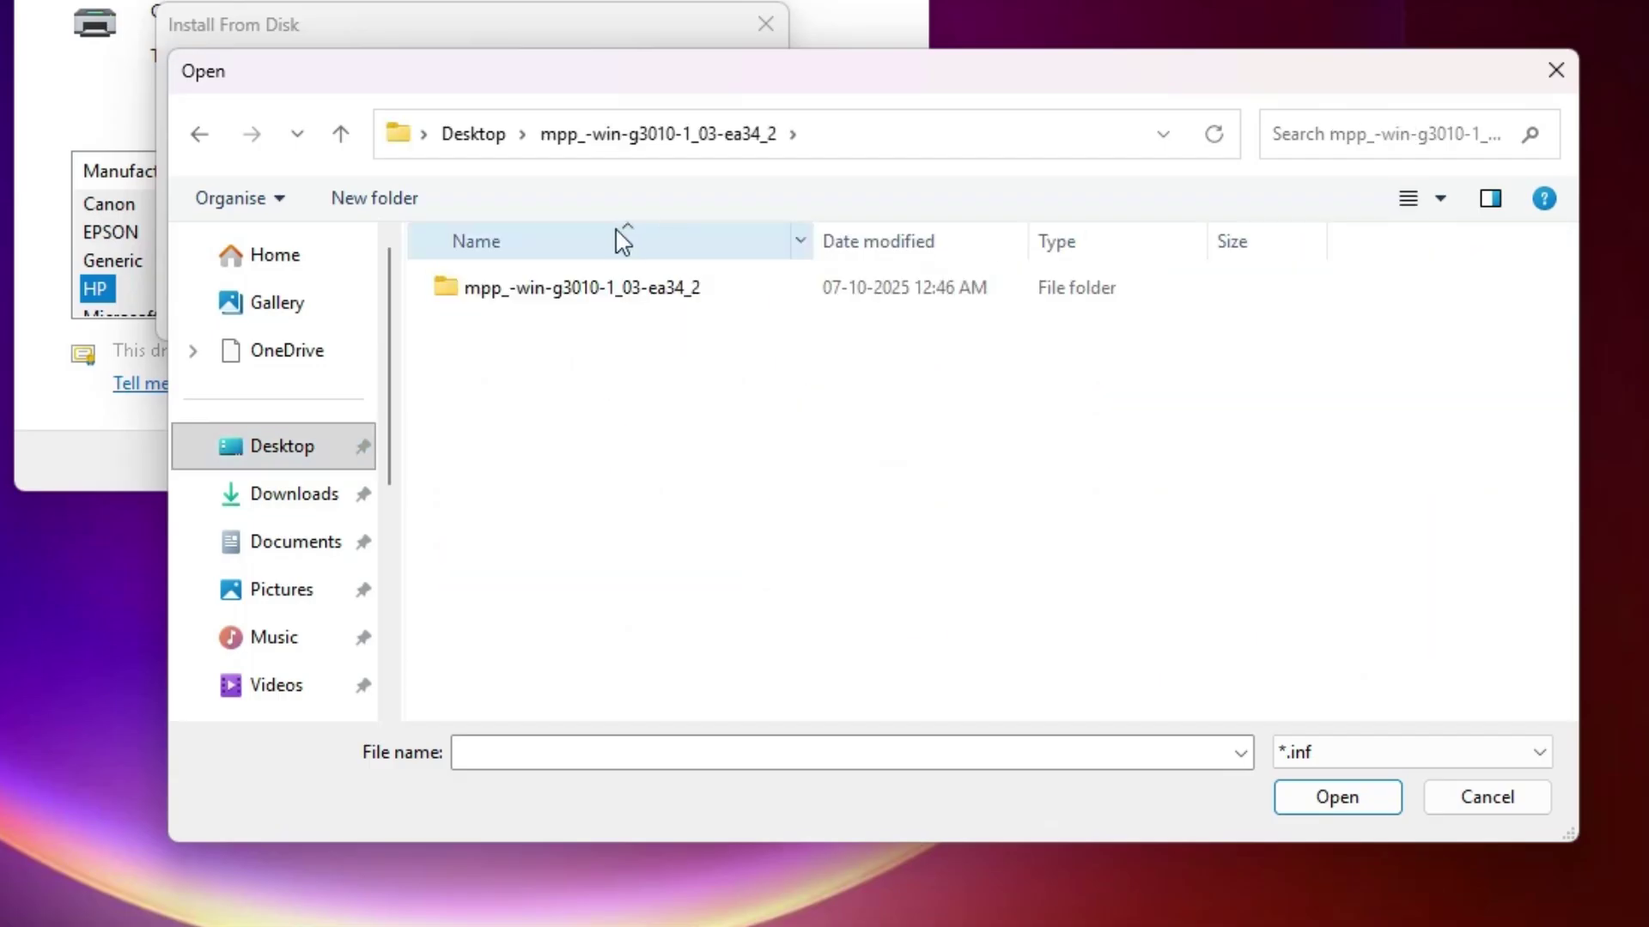
pyautogui.doubleClick(622, 289)
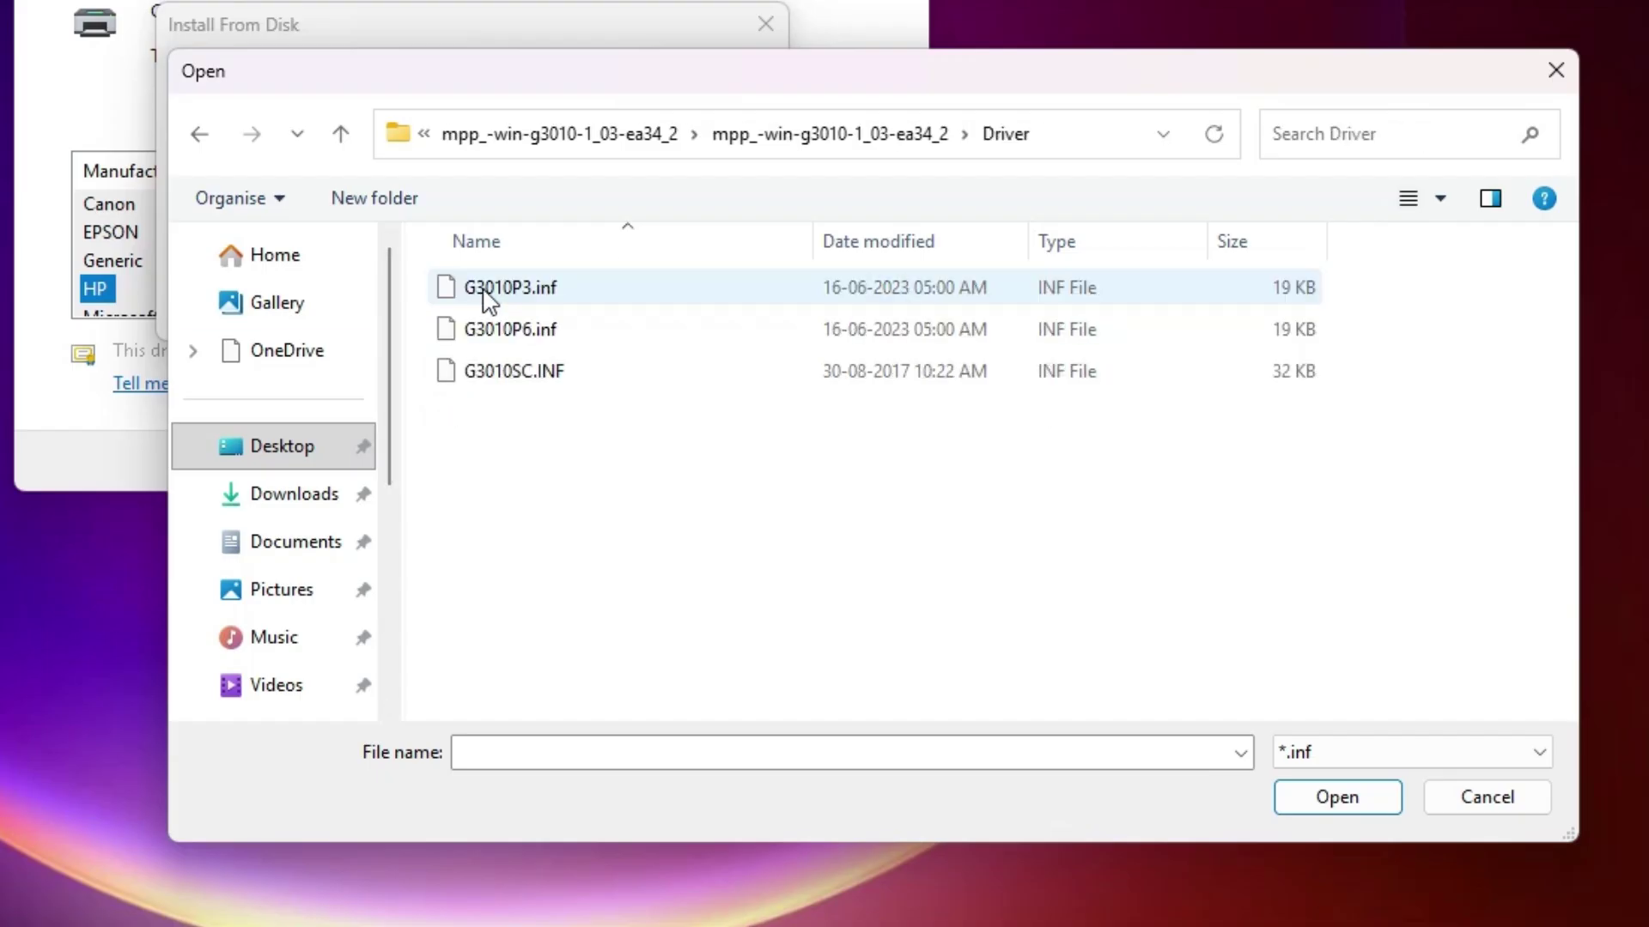
# Pick G3010P3.inf as the driver file and confirm the Install From Disk location.
pyautogui.click(511, 285)
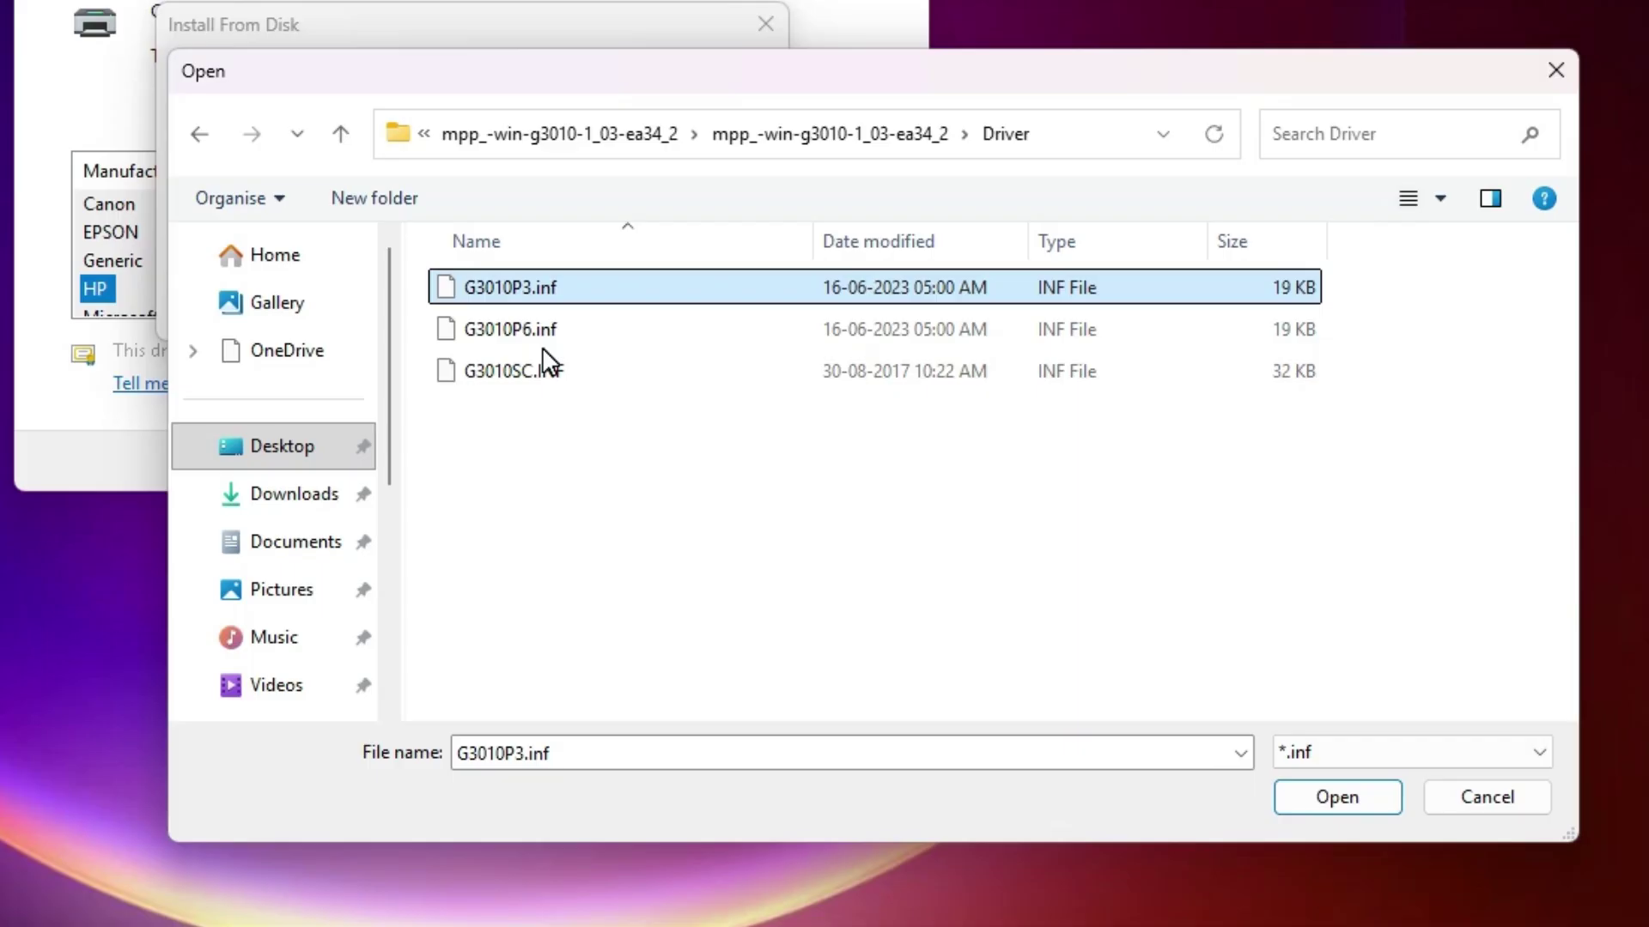
pyautogui.click(498, 290)
pyautogui.click(774, 594)
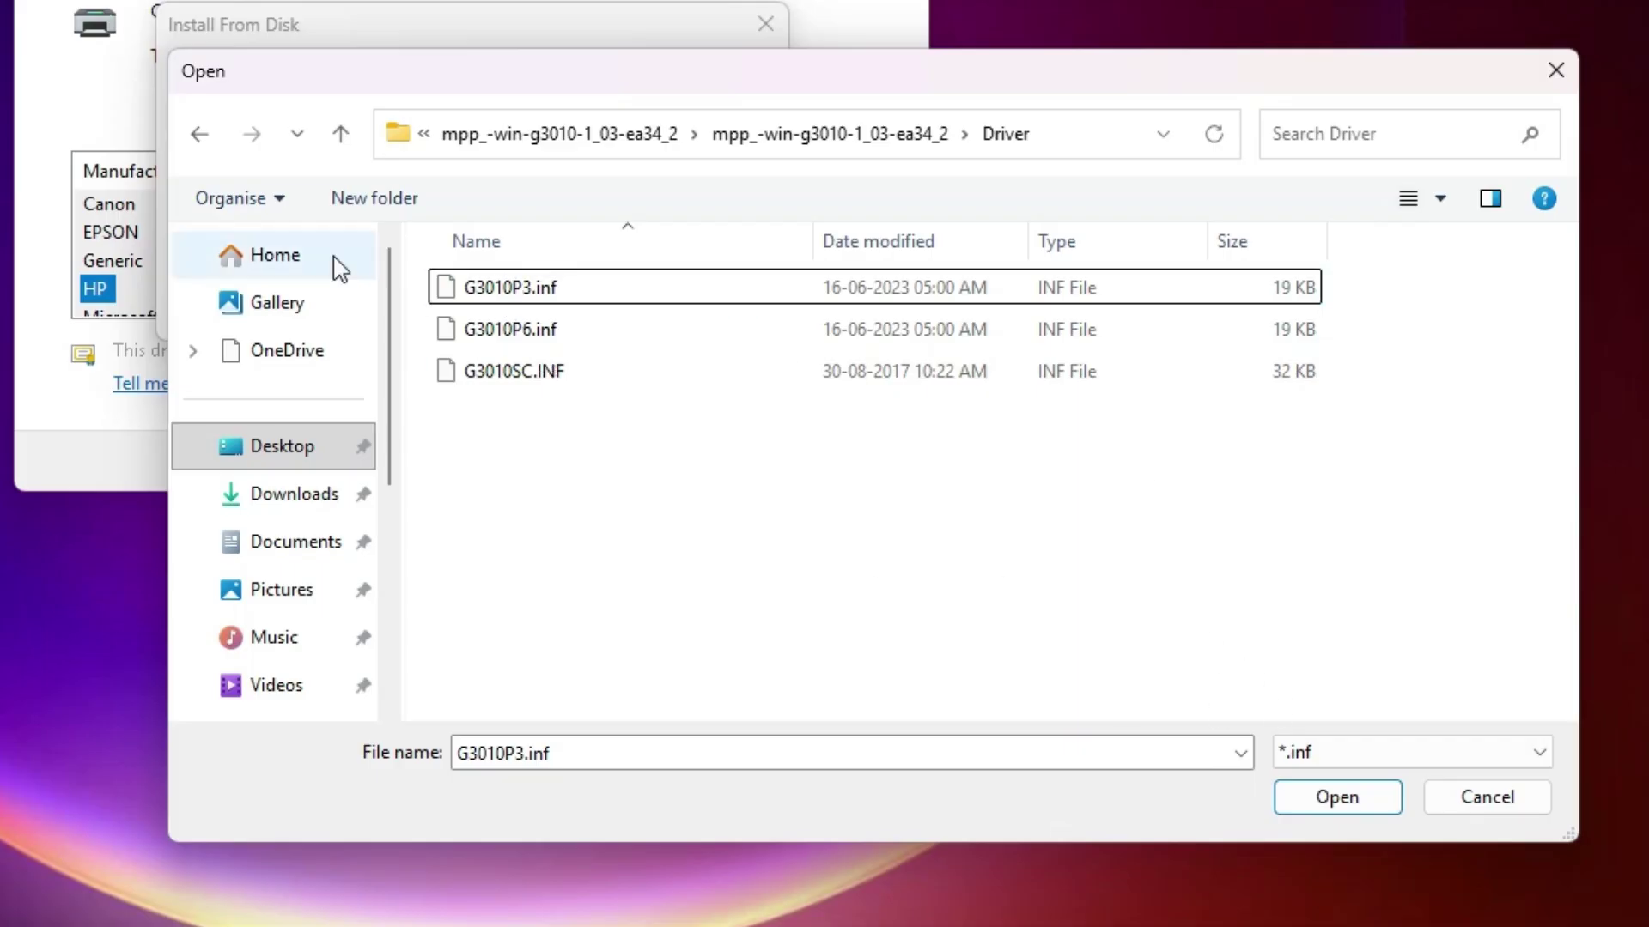
pyautogui.click(515, 285)
pyautogui.click(1386, 797)
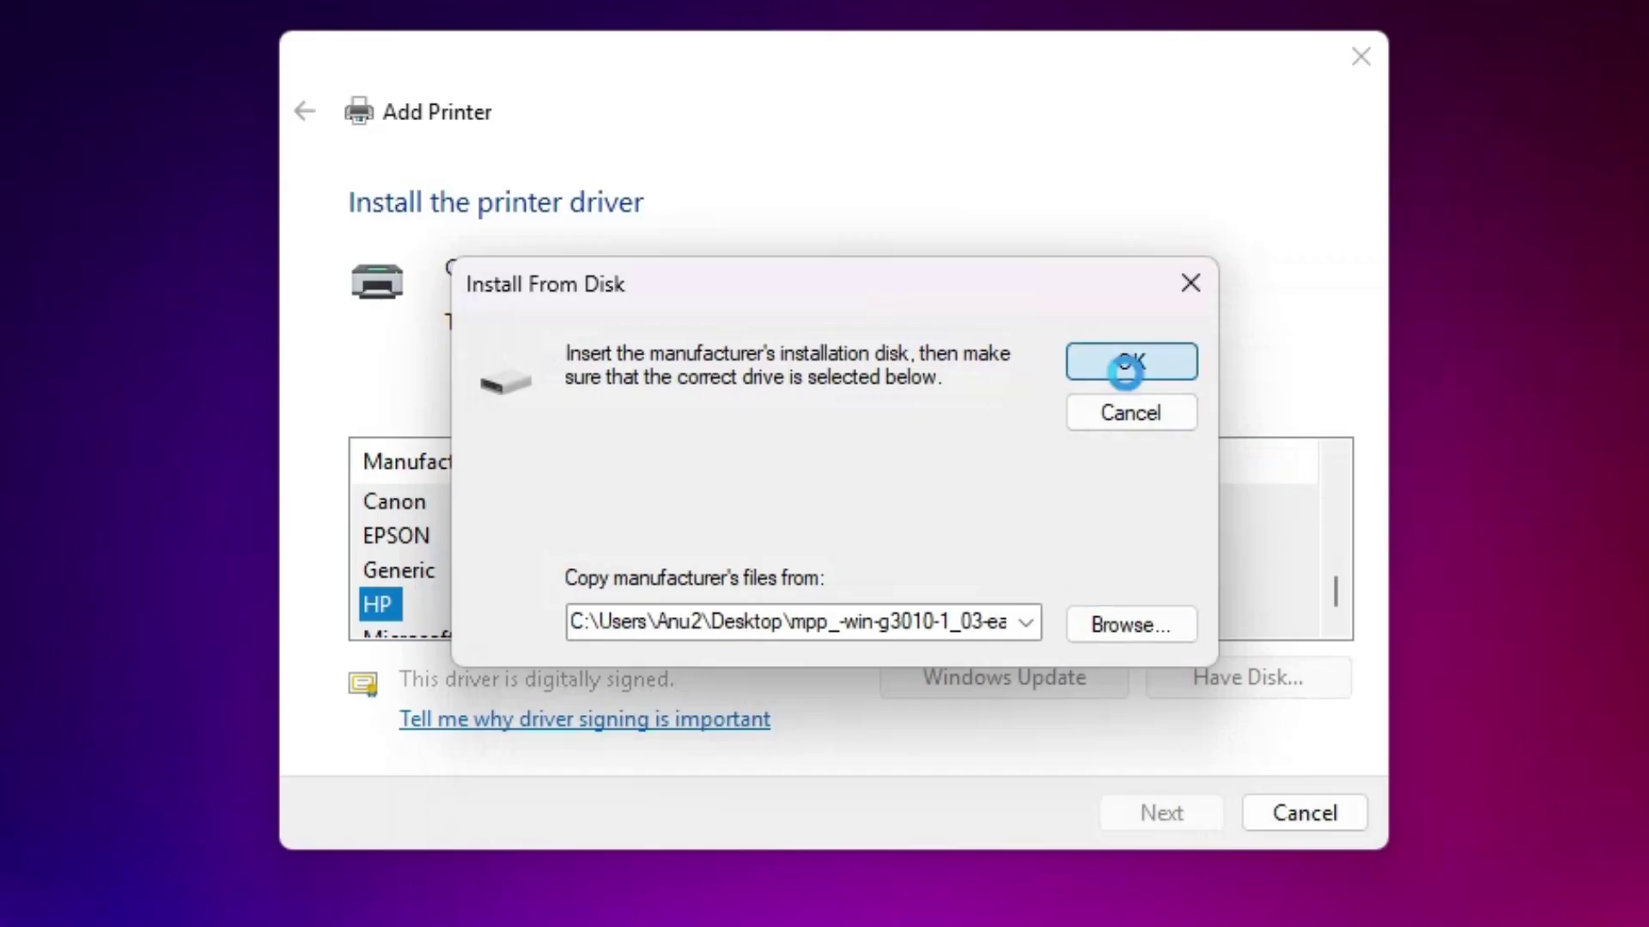
pyautogui.click(714, 88)
# Install the Canon G3010 series driver under the name 'Canon G3010', leaving it unshared.
pyautogui.click(396, 513)
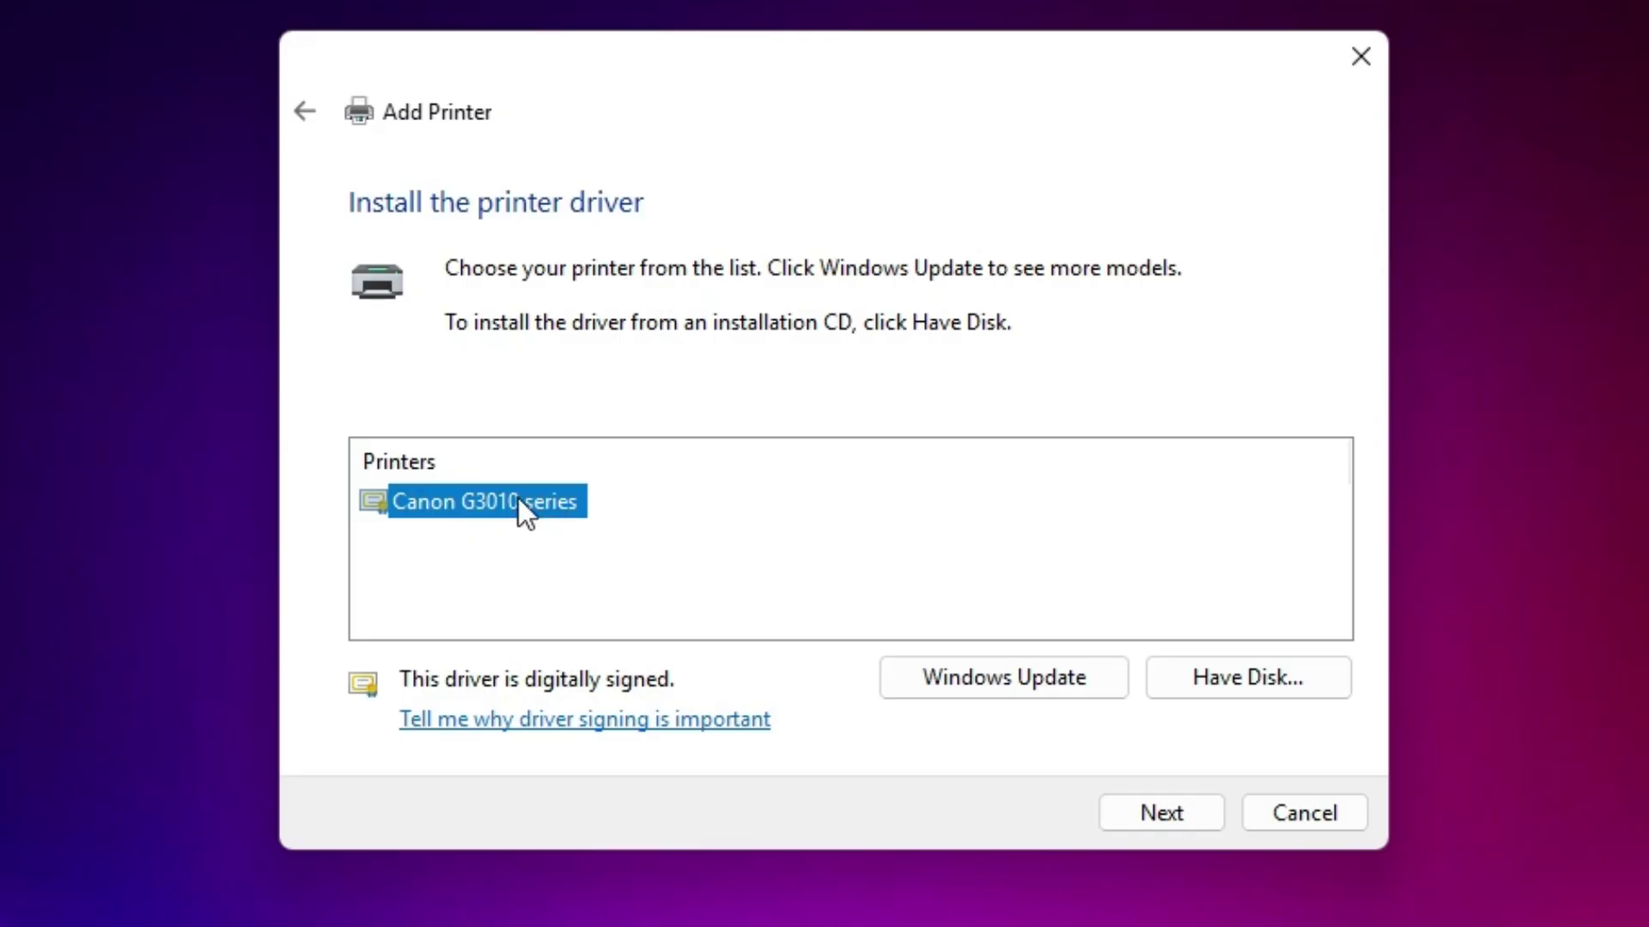
pyautogui.click(1150, 814)
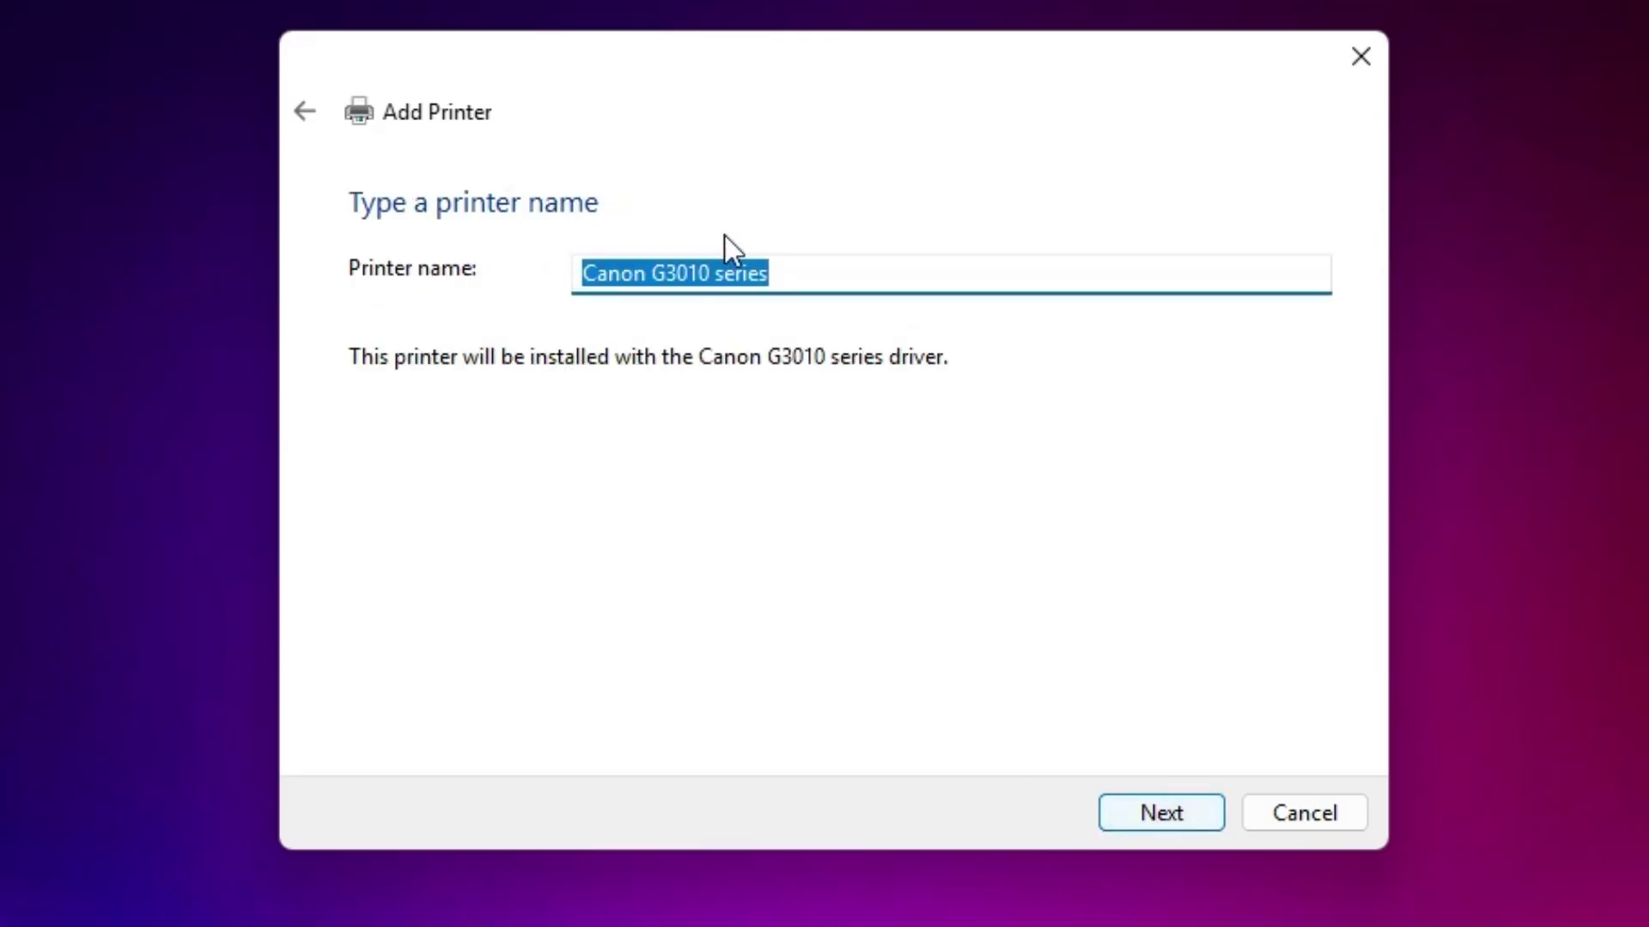
pyautogui.click(764, 275)
pyautogui.moveTo(720, 274); pyautogui.dragTo(1089, 283)
pyautogui.press('BackSpace')
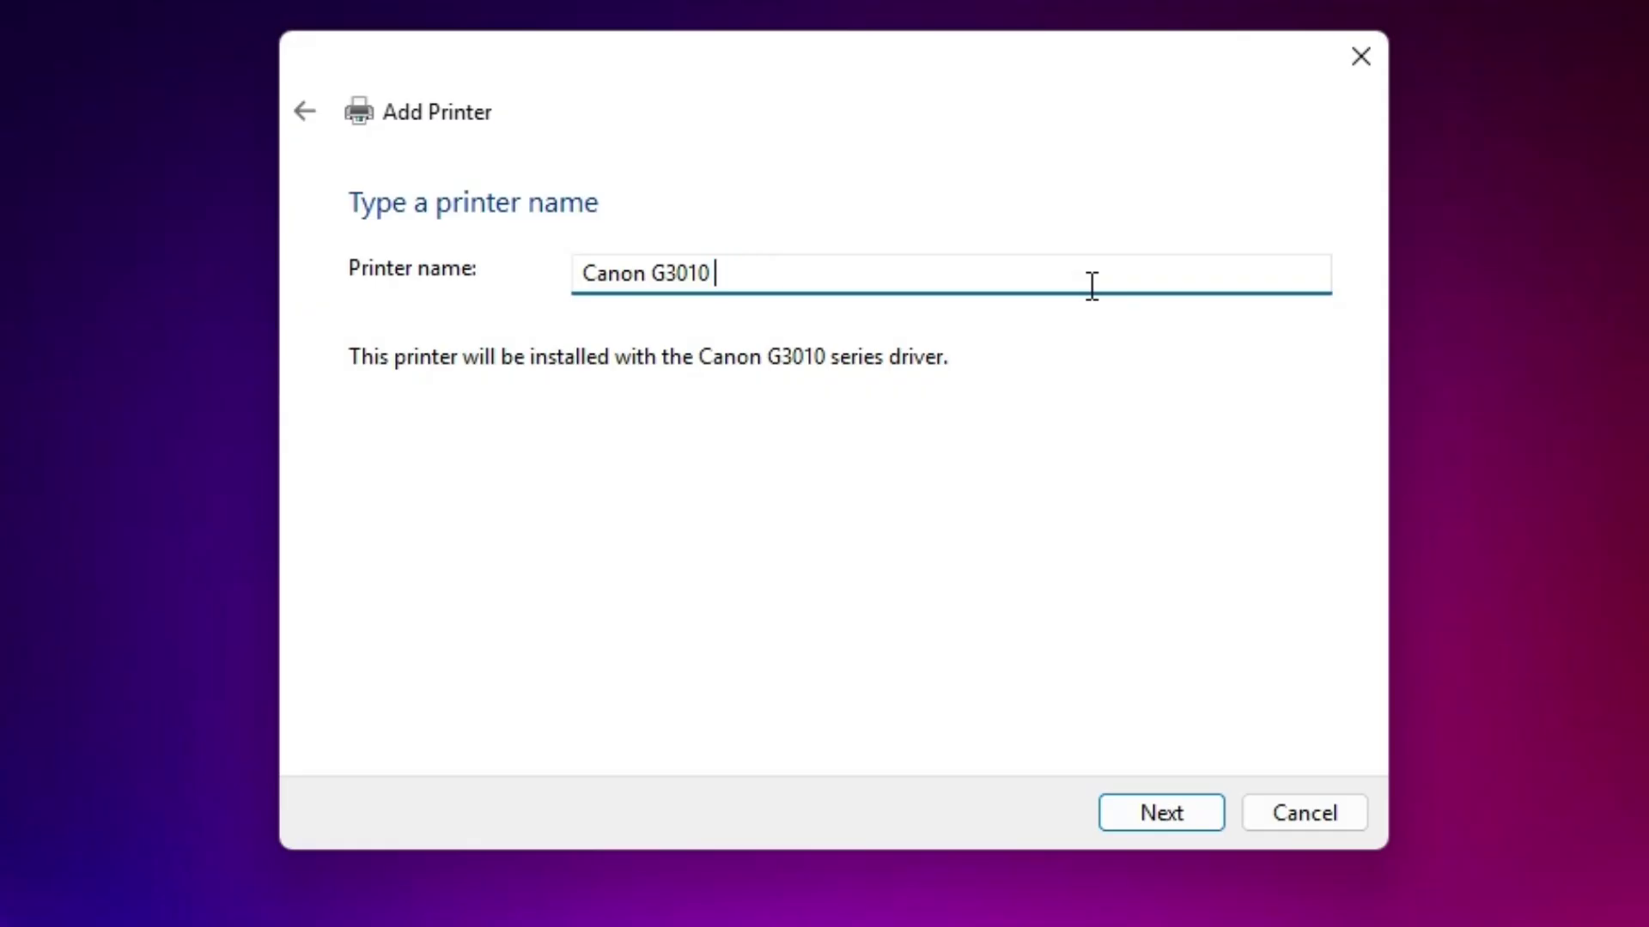
pyautogui.press('Left')
pyautogui.press('Left')
pyautogui.press('Left')
pyautogui.press('End')
pyautogui.click(1192, 812)
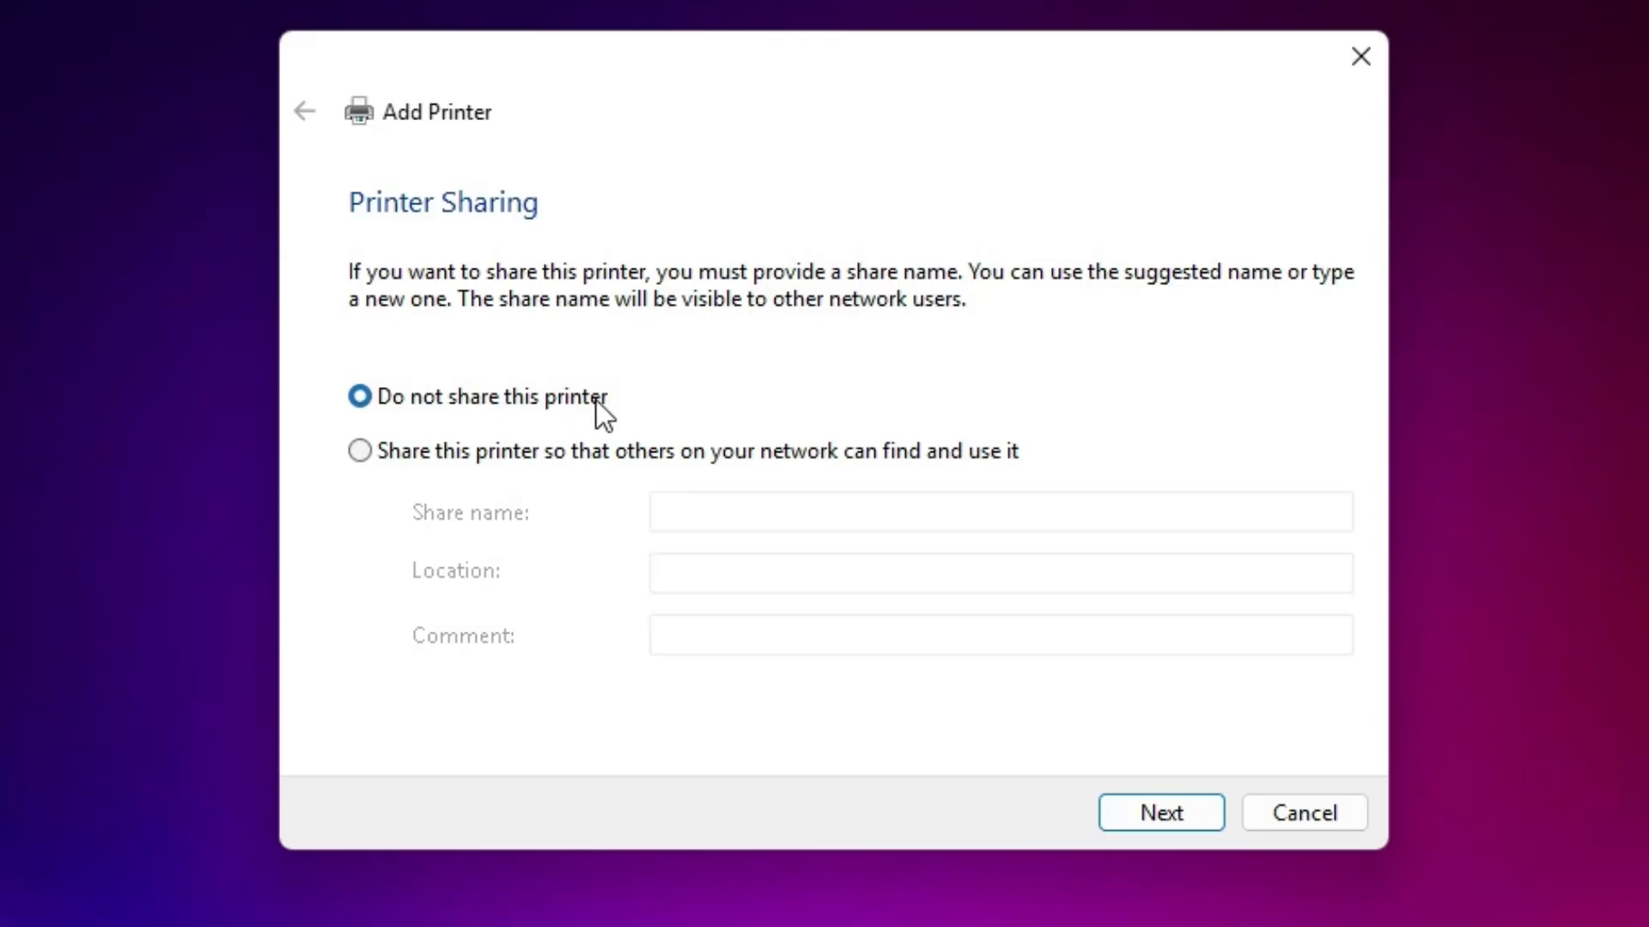
pyautogui.click(1183, 816)
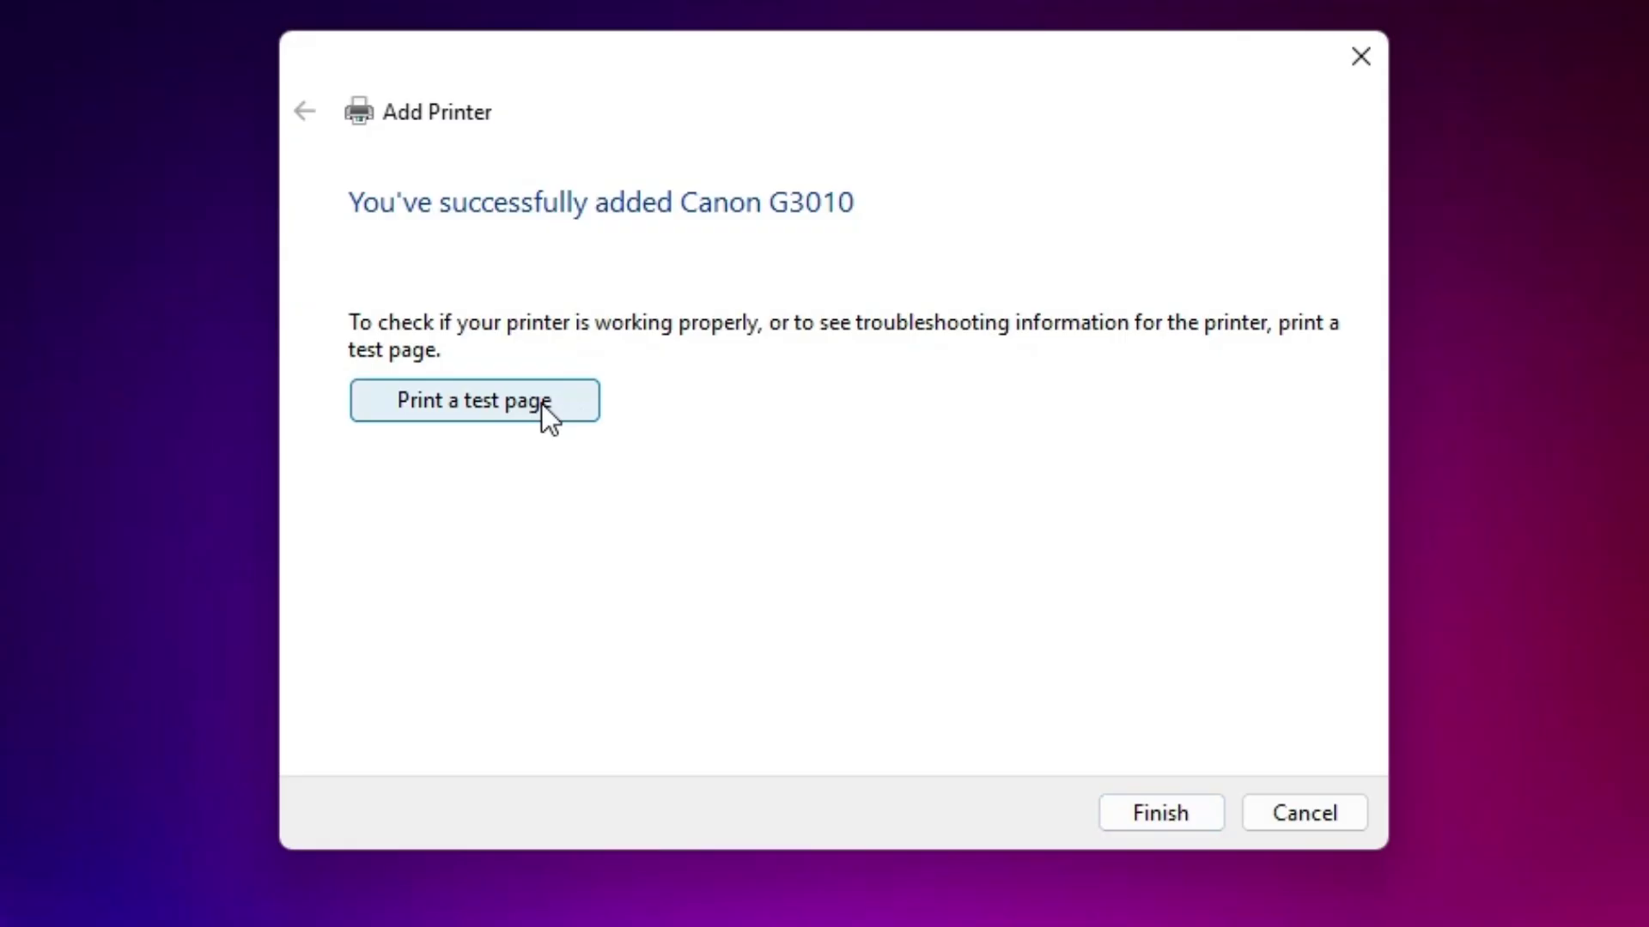
# Finish the wizard, confirm Canon G3010 is listed in Printers & scanners, then close Settings.
pyautogui.click(1177, 816)
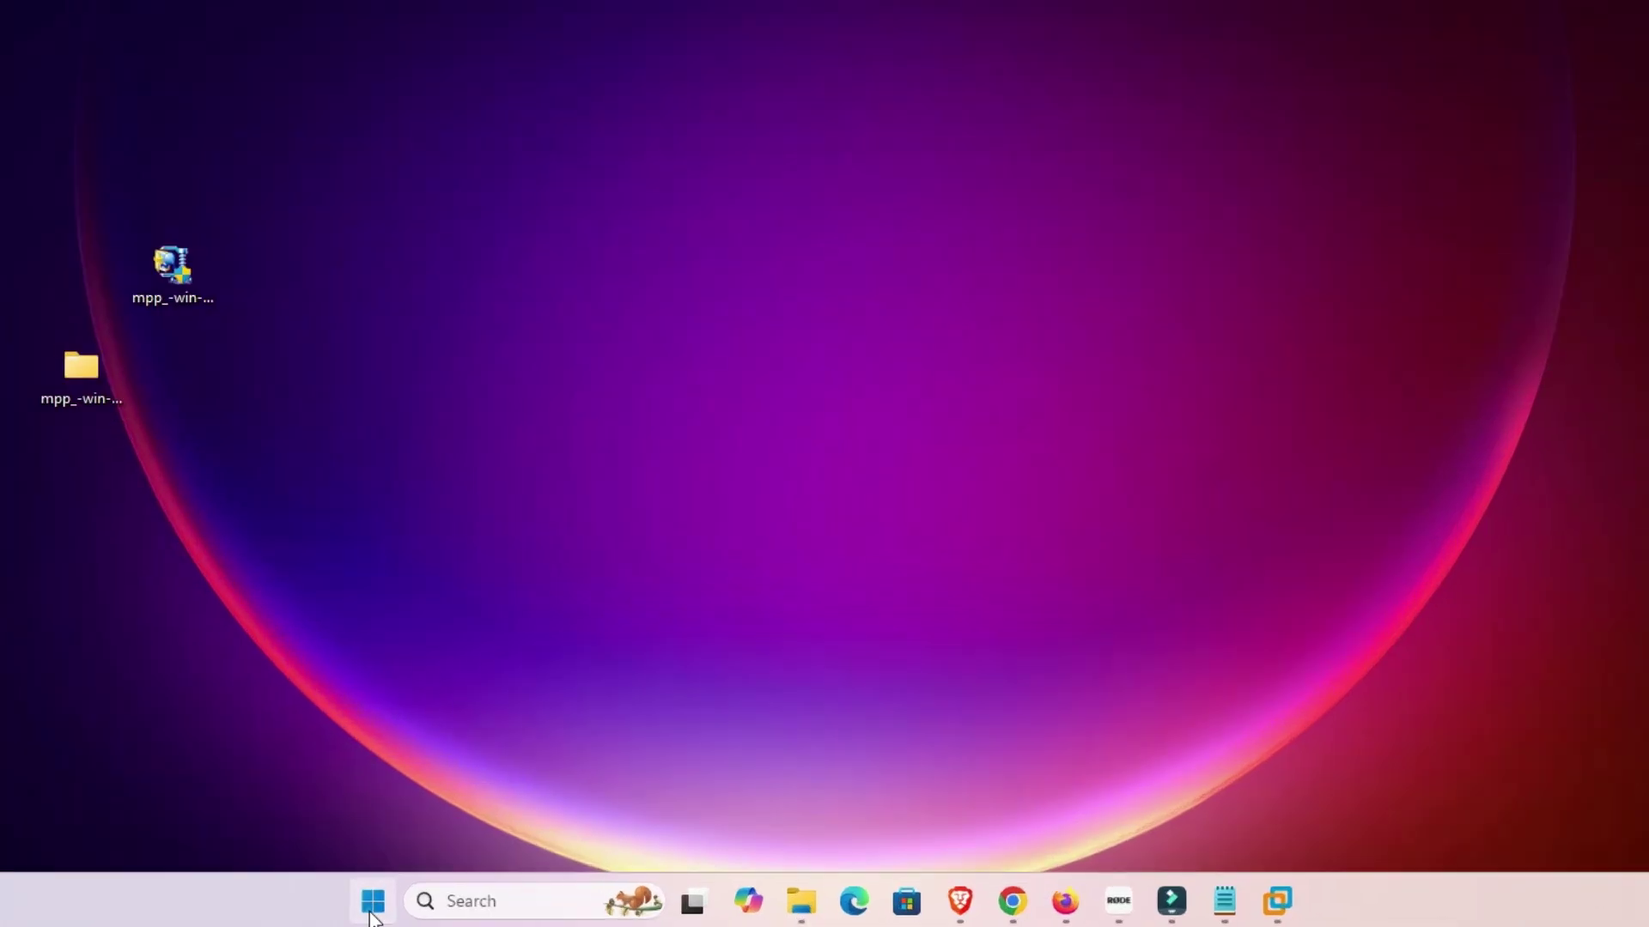
pyautogui.click(502, 910)
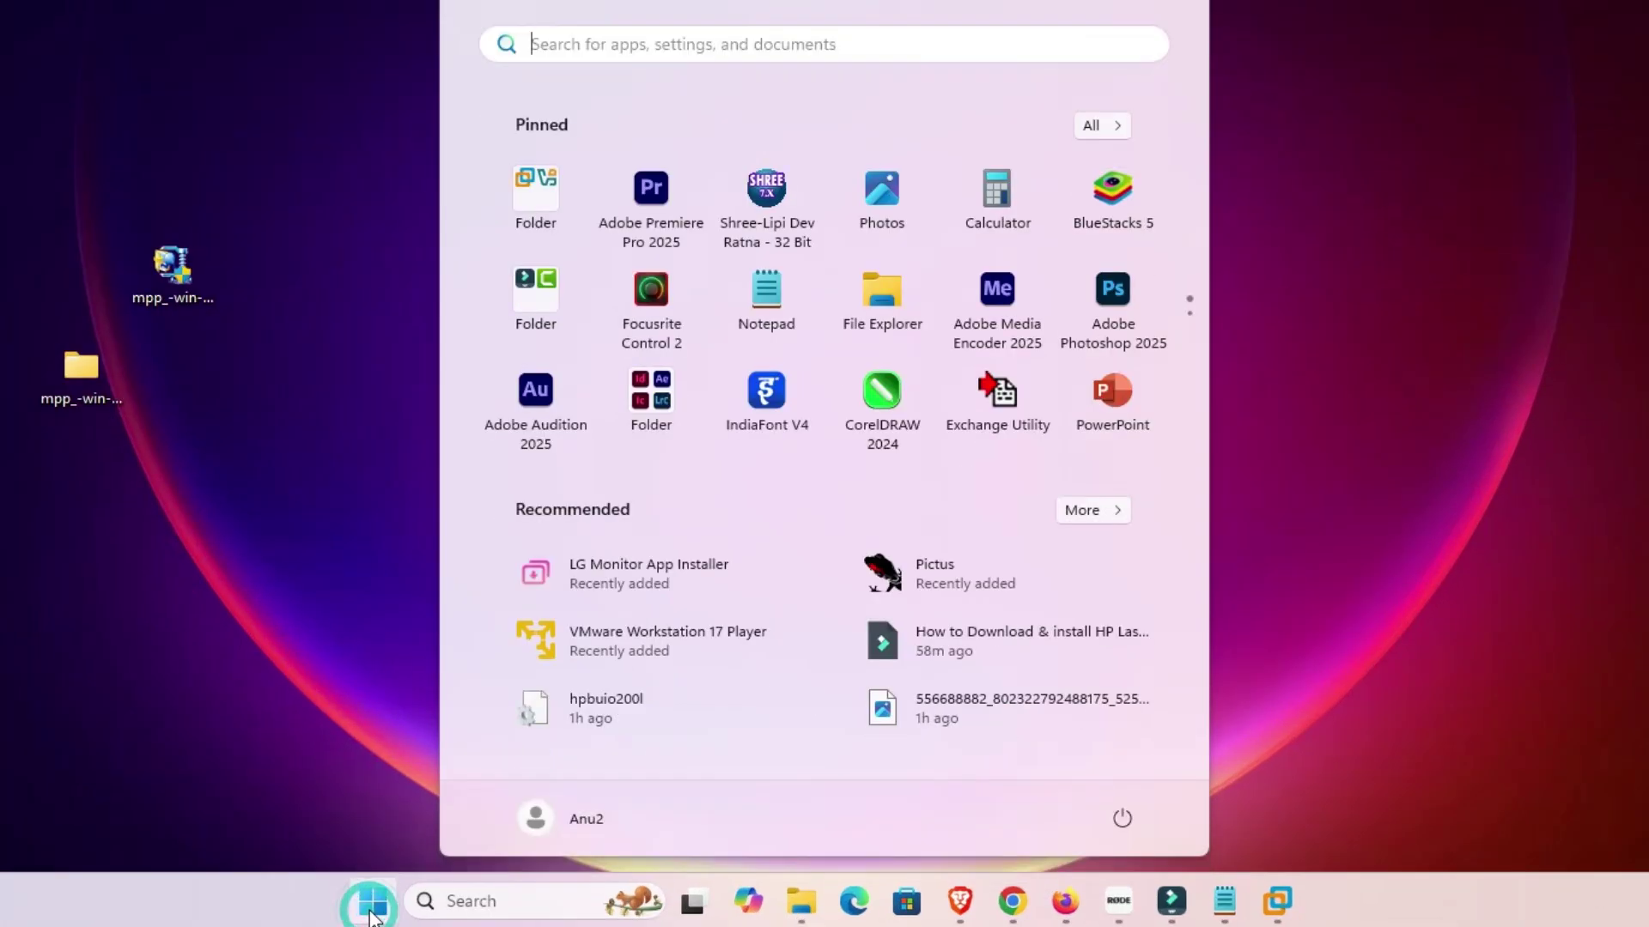
pyautogui.write('pr')
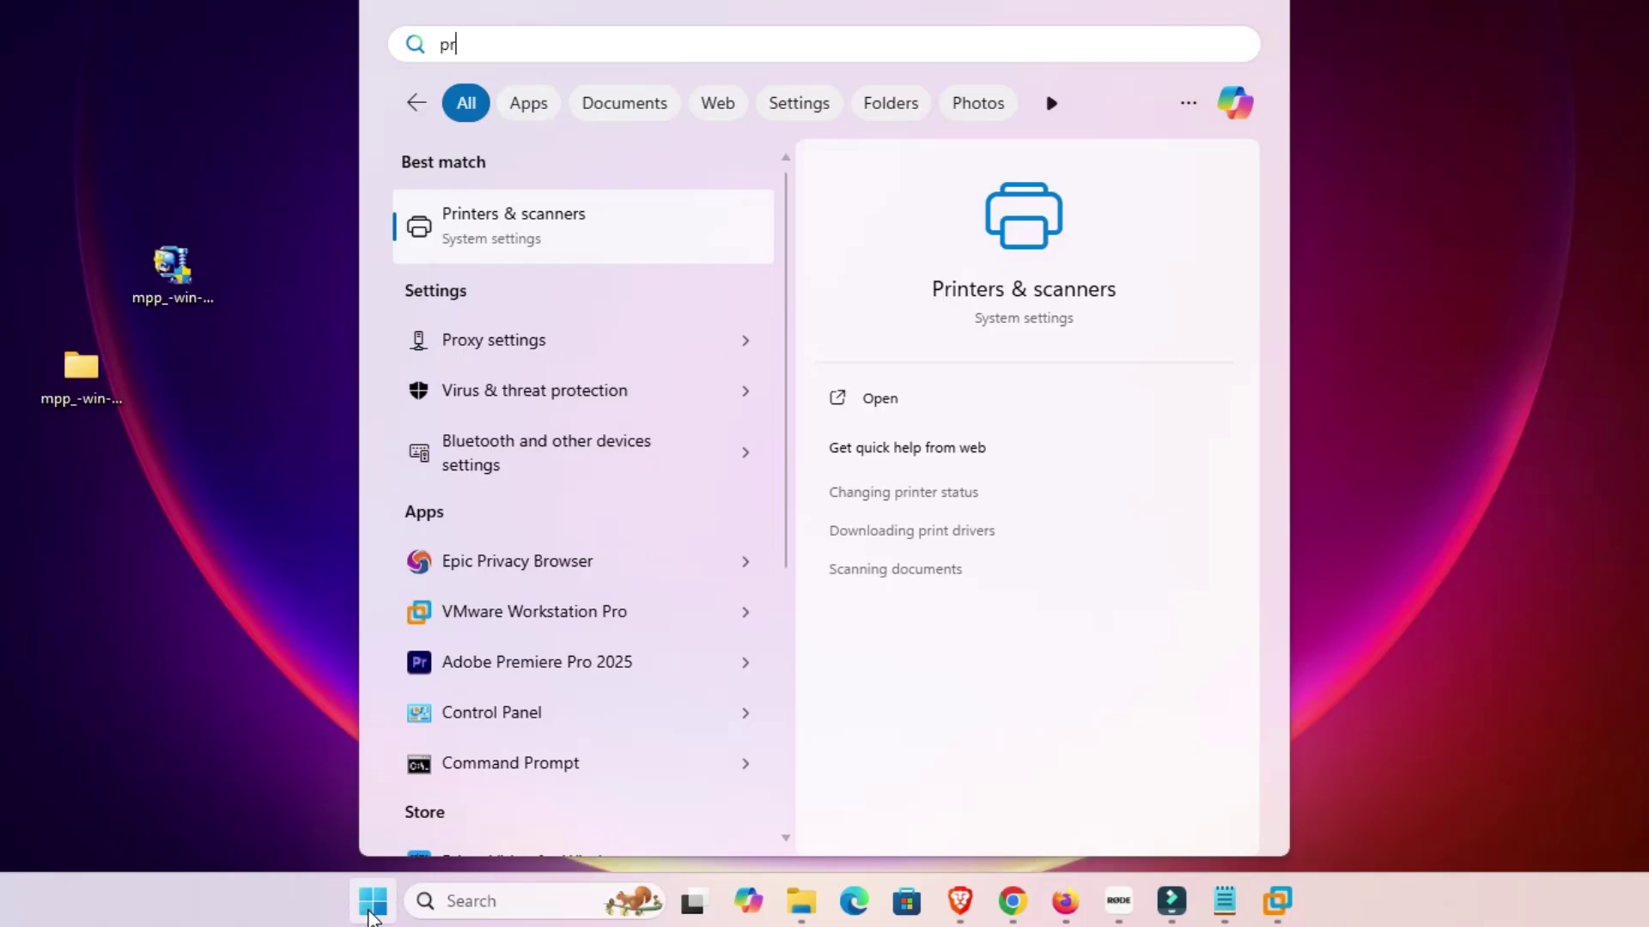
pyautogui.click(511, 246)
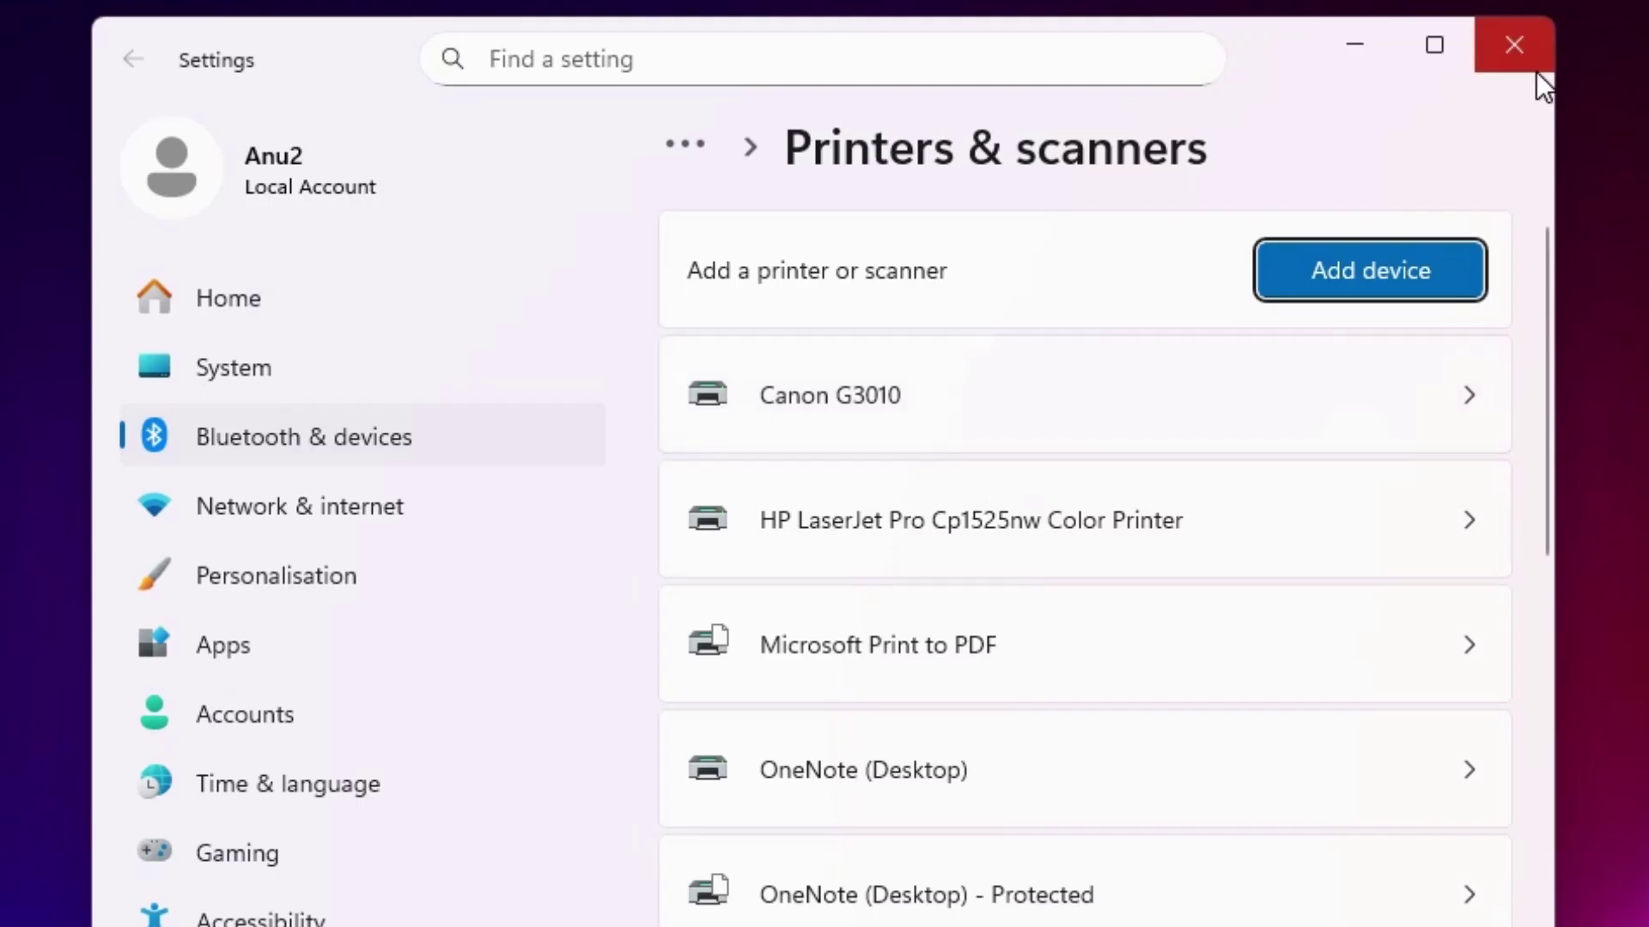
pyautogui.click(1515, 61)
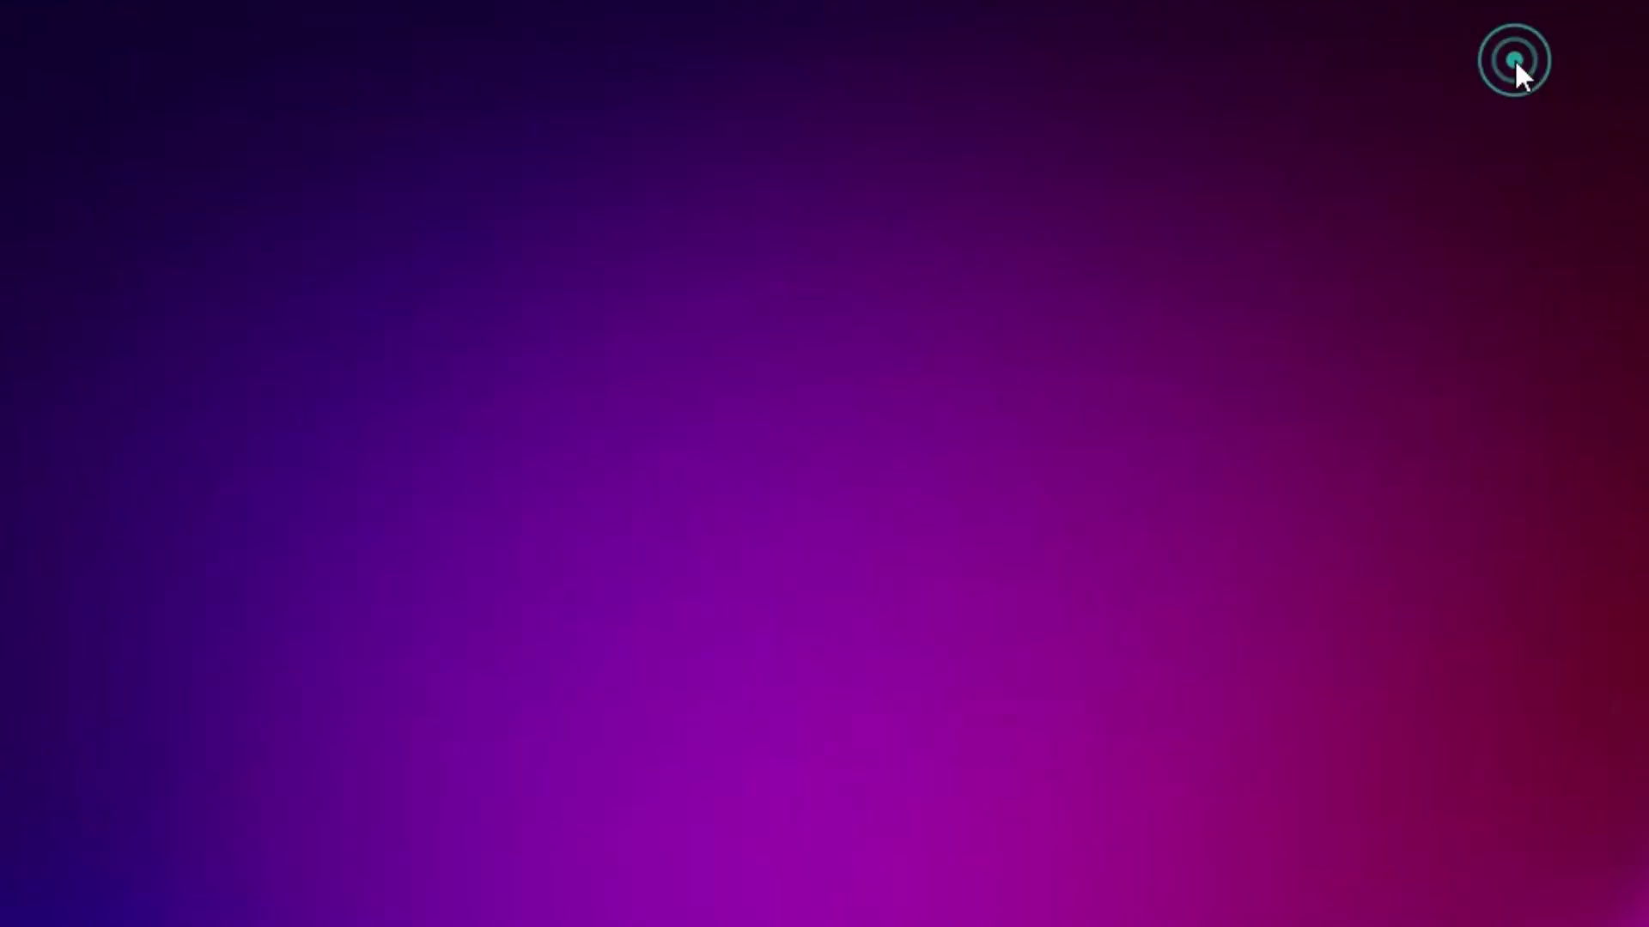